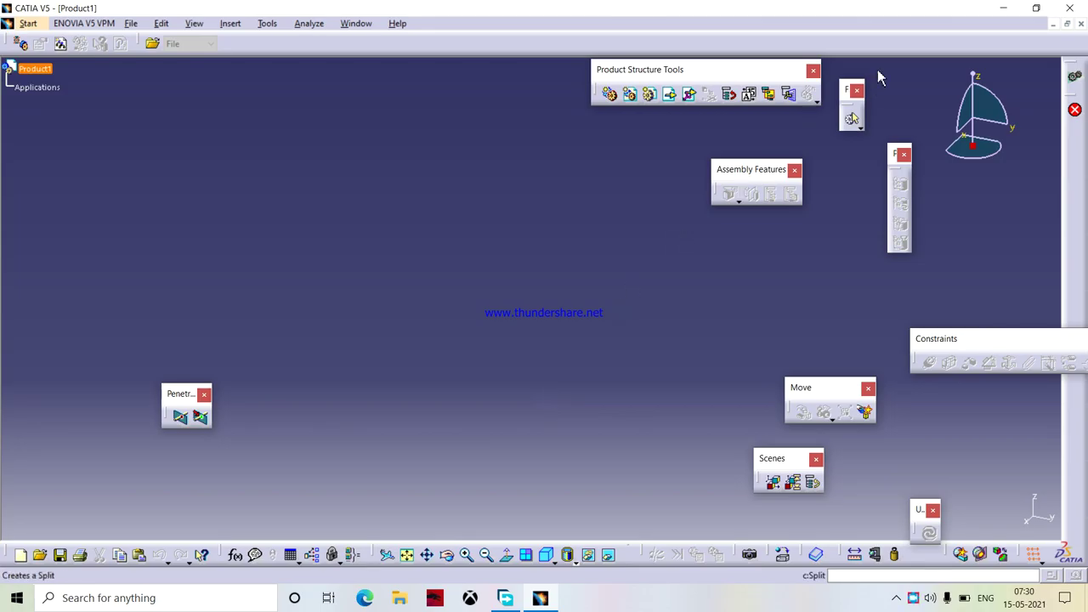
# Step: Close the open product document and create a new part in the Part Design workbench
pyautogui.click(1080, 24)
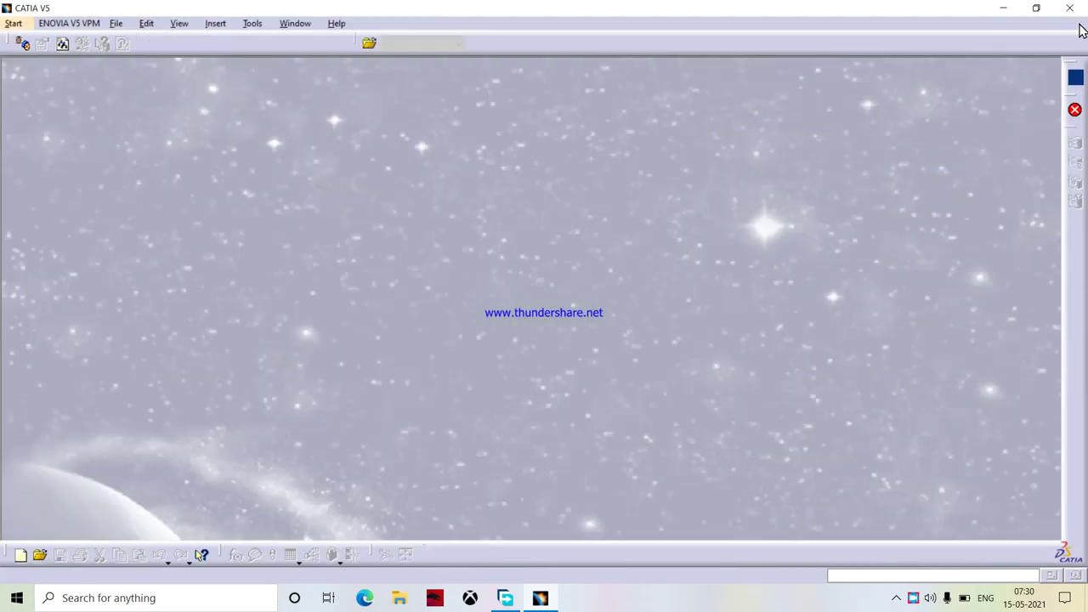
pyautogui.click(13, 24)
pyautogui.moveTo(32, 60)
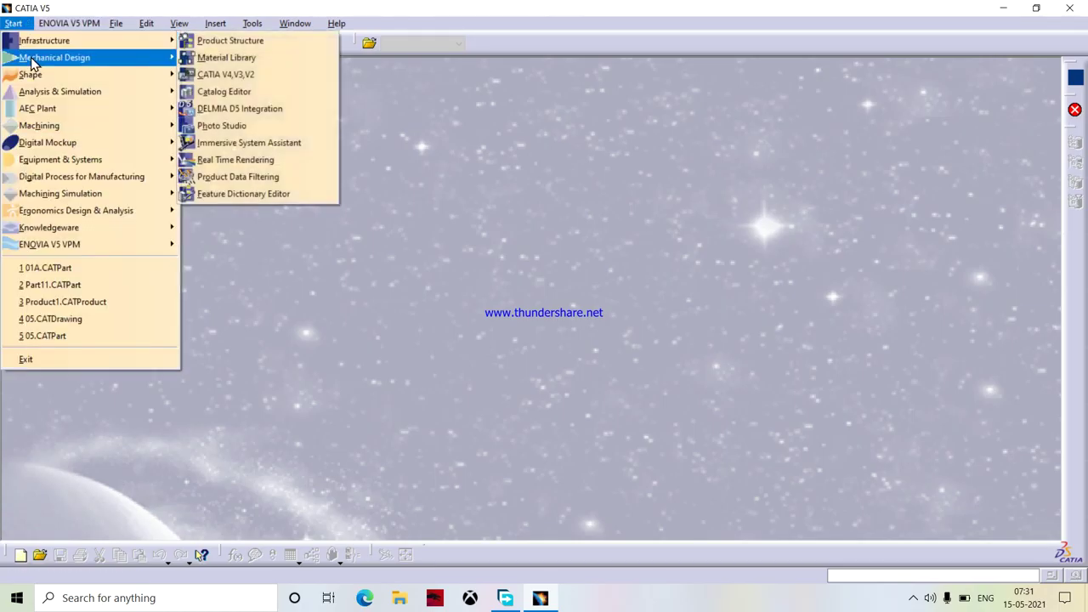
pyautogui.click(198, 57)
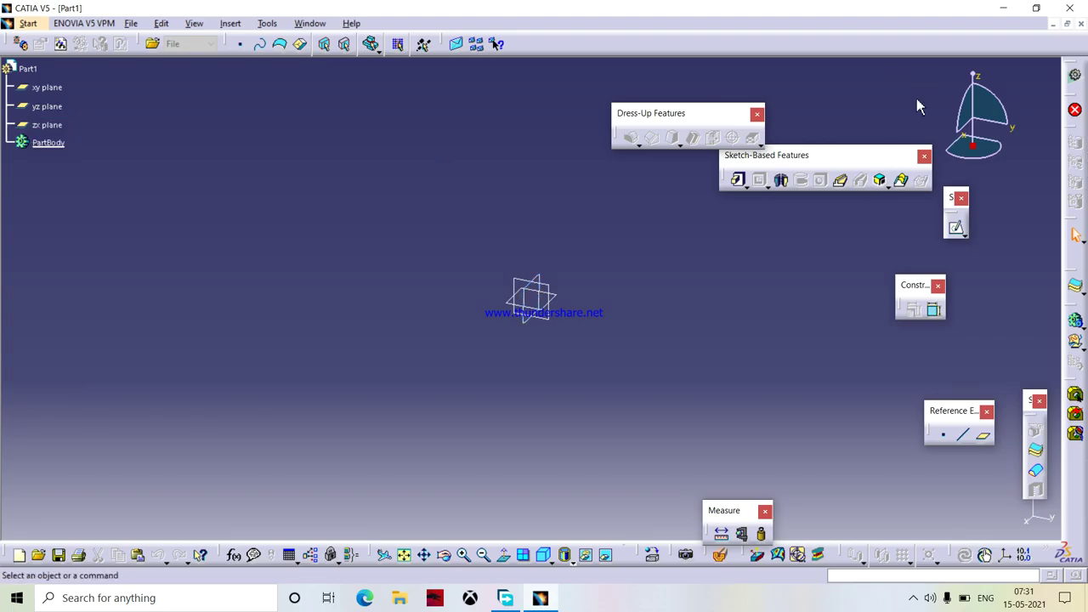
# Step: Open a sketch on the yz plane and arrange the floating Constraint, Profile and Operation toolbars around the drawing area
pyautogui.click(557, 292)
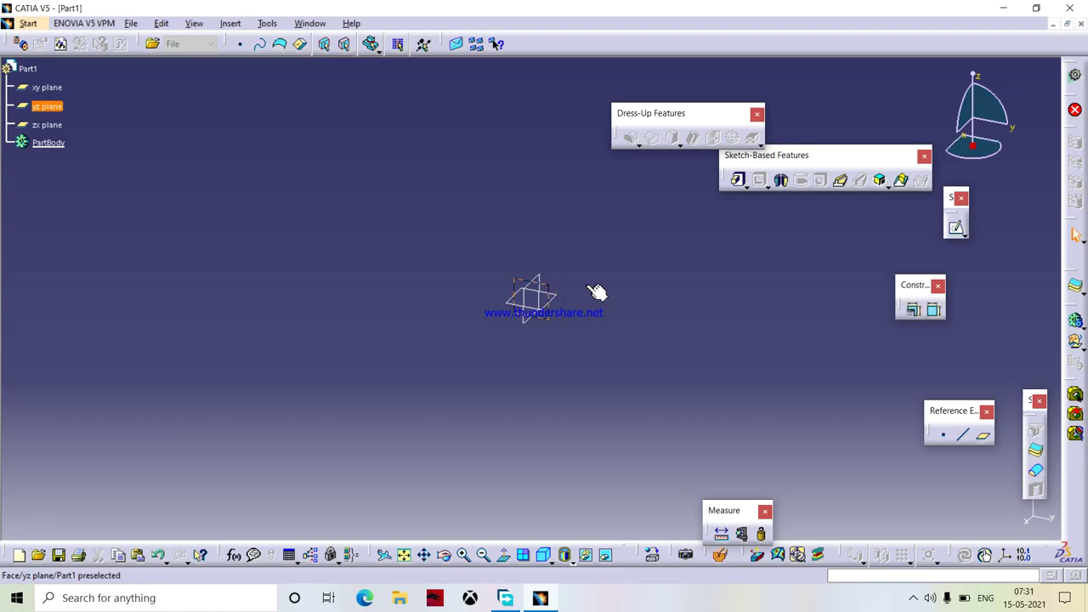
pyautogui.click(956, 230)
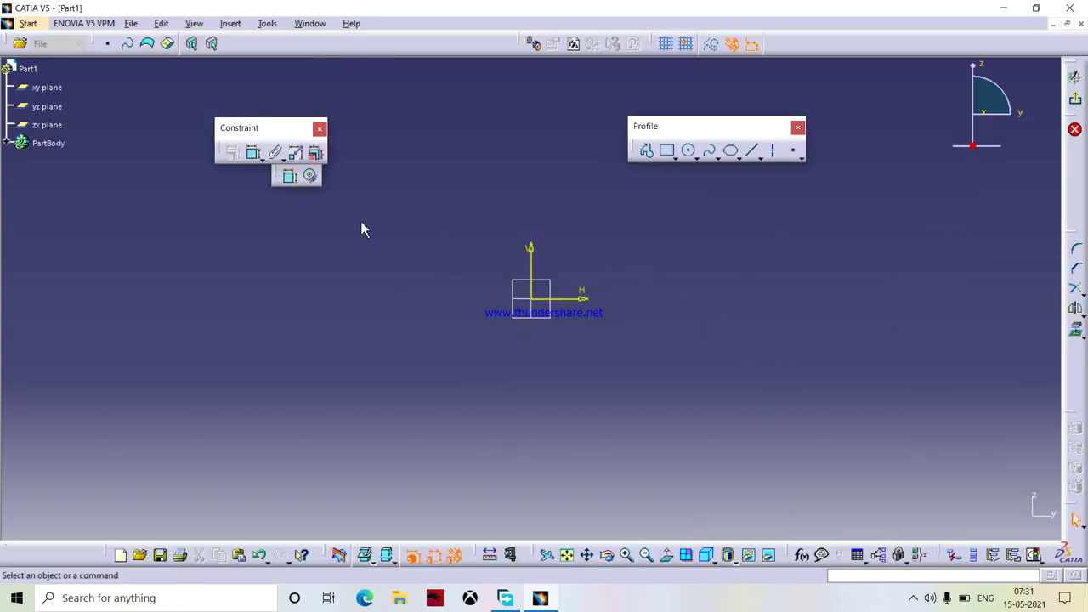
pyautogui.moveTo(246, 130); pyautogui.dragTo(197, 89)
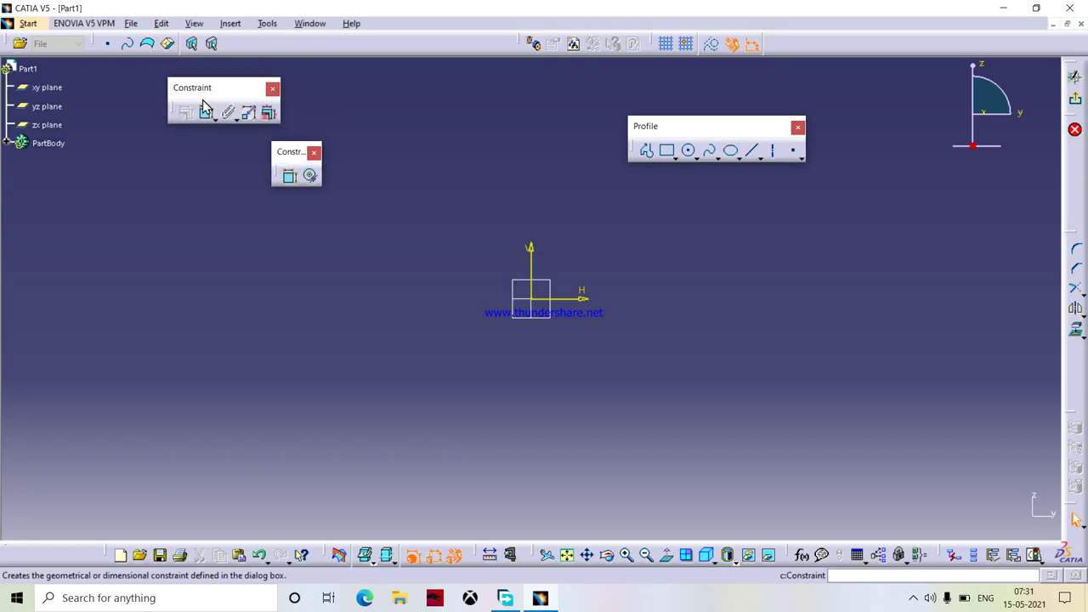
pyautogui.moveTo(651, 128)
pyautogui.mouseDown()
pyautogui.moveTo(663, 136)
pyautogui.moveTo(642, 115)
pyautogui.mouseUp()
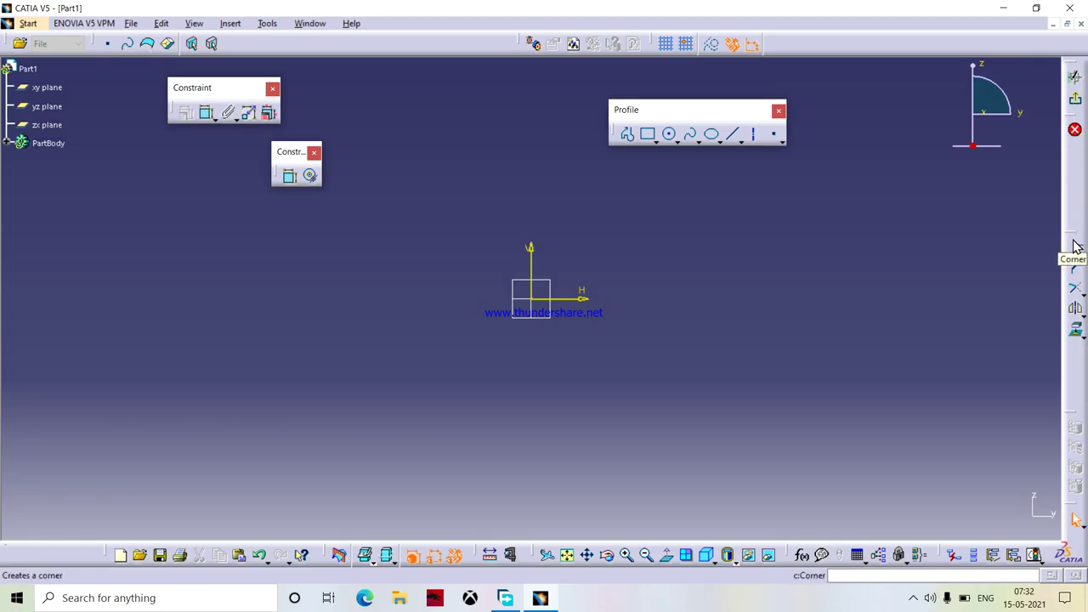
pyautogui.moveTo(1075, 246); pyautogui.dragTo(1003, 209)
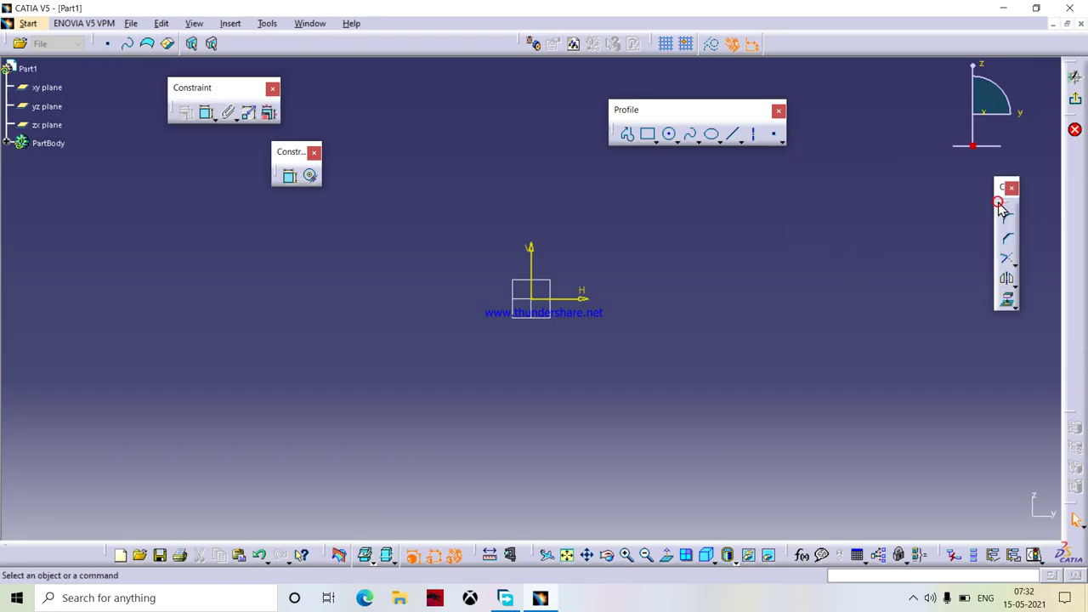
pyautogui.moveTo(968, 242); pyautogui.dragTo(969, 243)
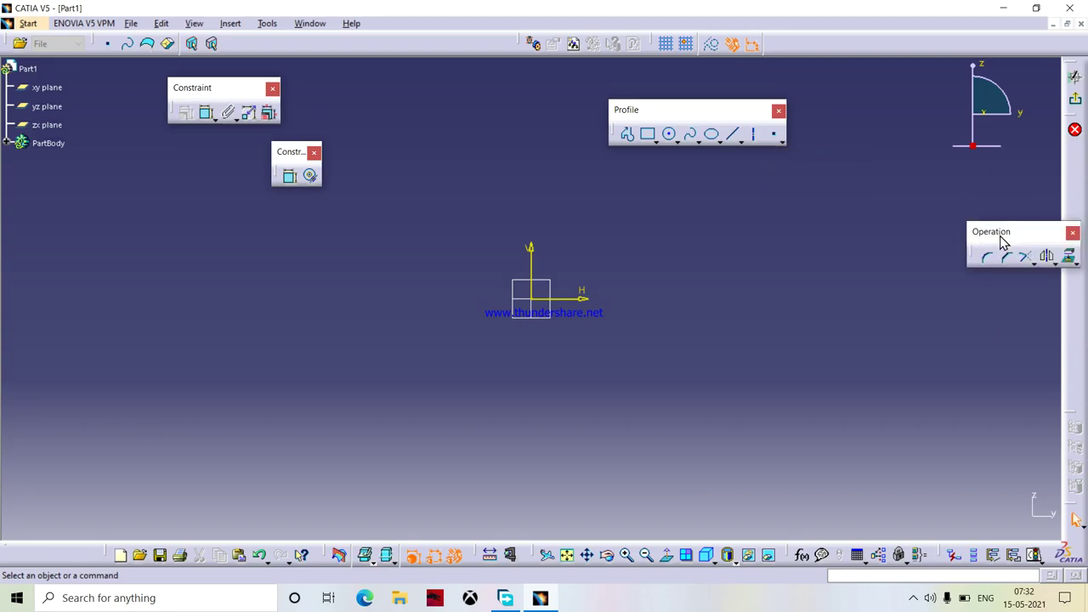
pyautogui.moveTo(1001, 240); pyautogui.dragTo(978, 214)
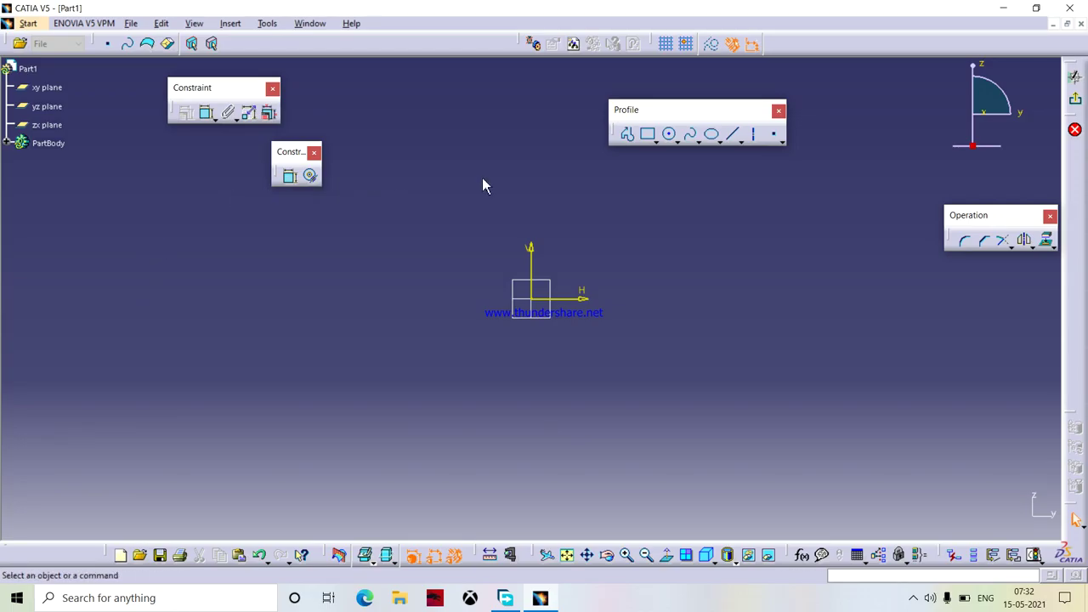
# Step: Sketch a closed rectangular profile about 149 mm wide and 60 mm high, its lower edge running close to the horizontal axis
pyautogui.click(629, 136)
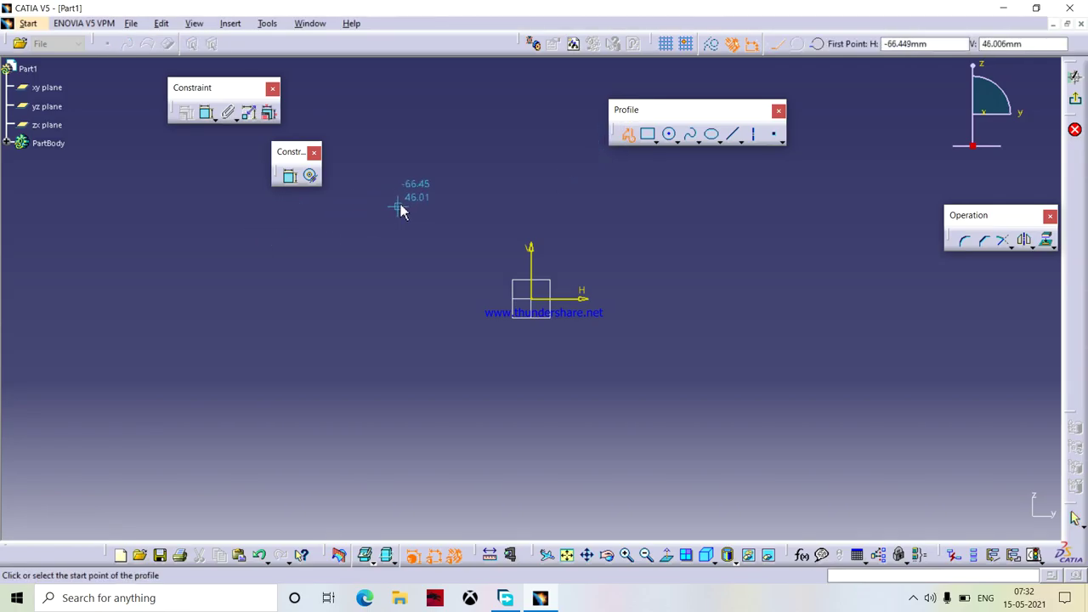
pyautogui.click(374, 185)
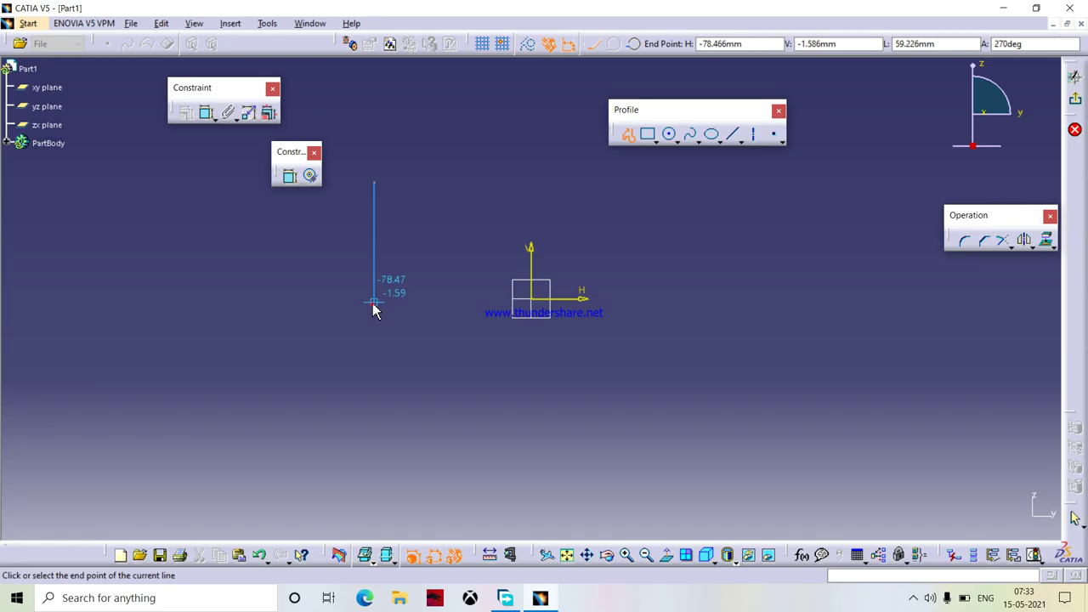
pyautogui.click(387, 306)
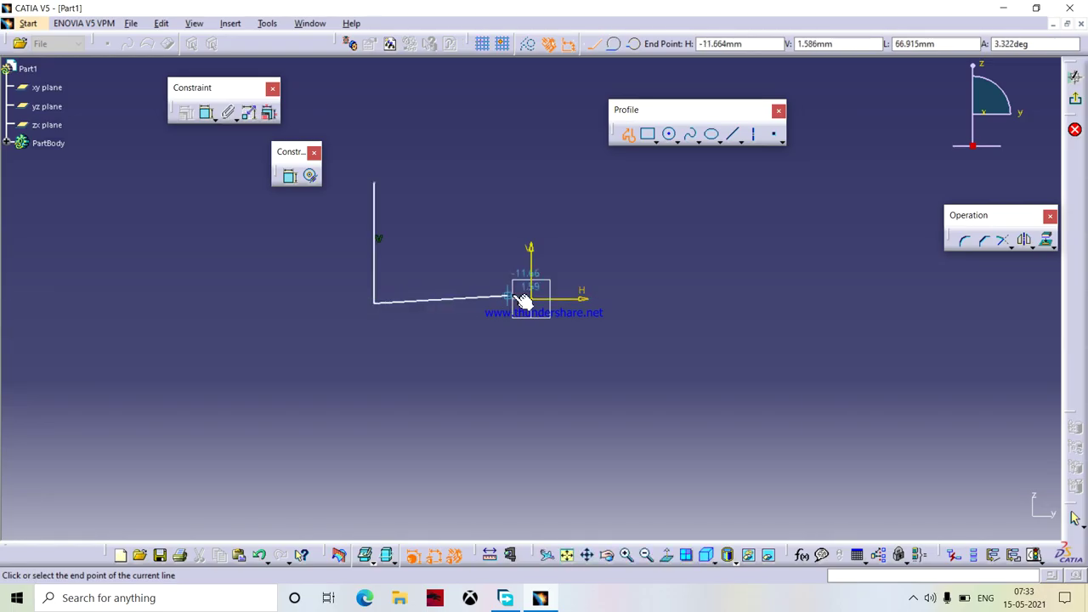
pyautogui.click(672, 302)
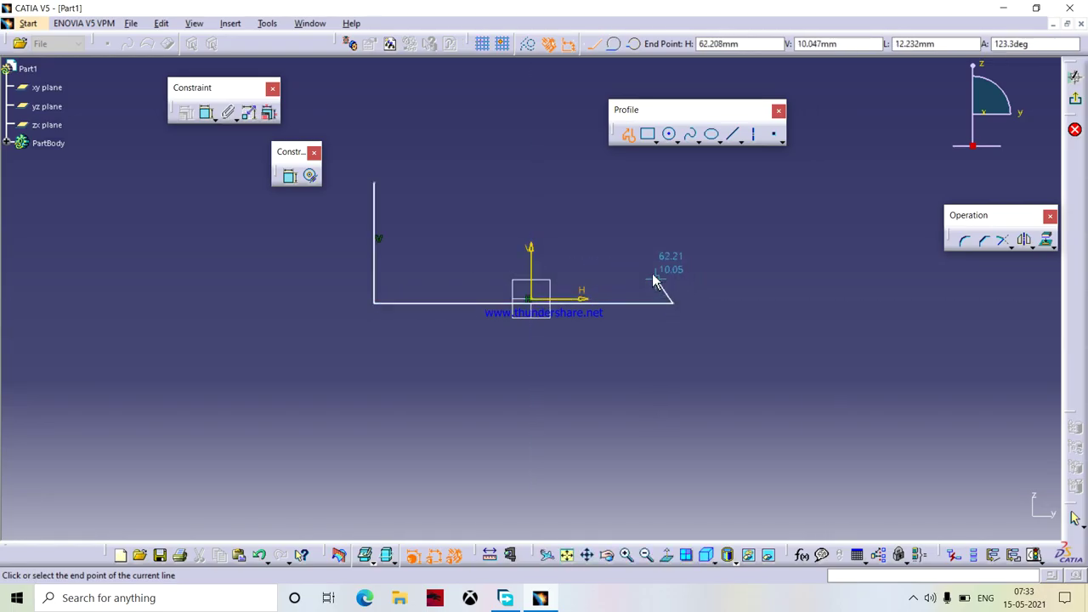
pyautogui.click(672, 180)
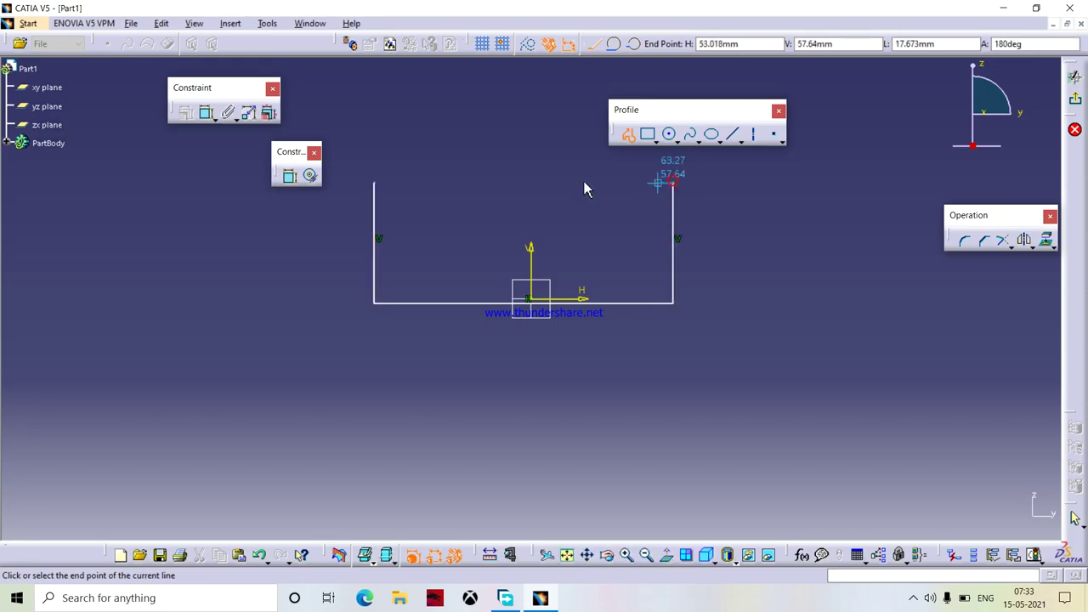
pyautogui.click(381, 188)
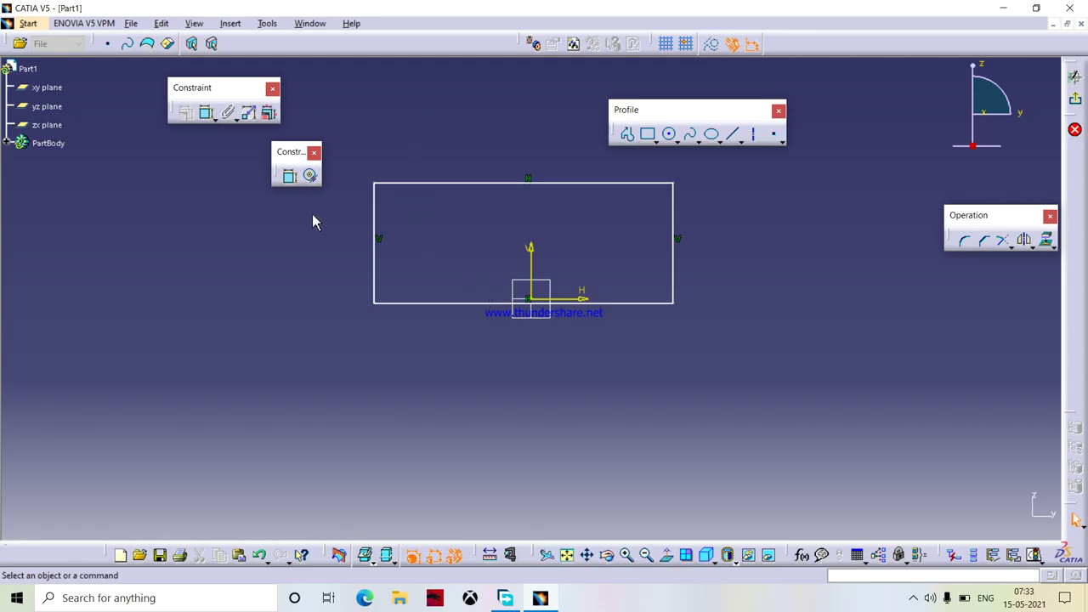
# Step: Constrain the rectangle's lower edge to be coincident with the horizontal axis
pyautogui.click(199, 119)
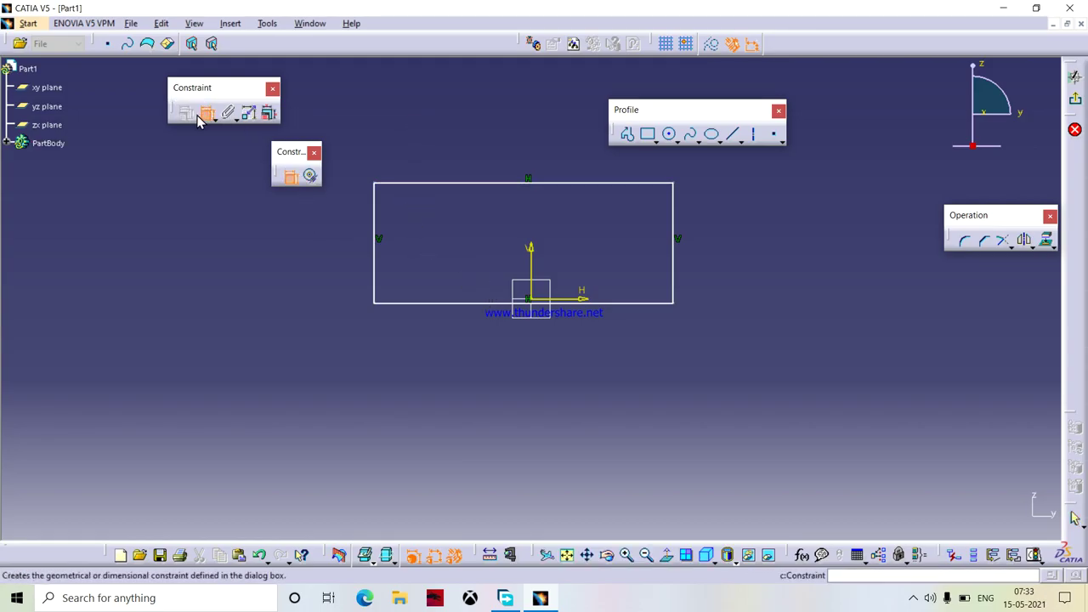
pyautogui.click(520, 304)
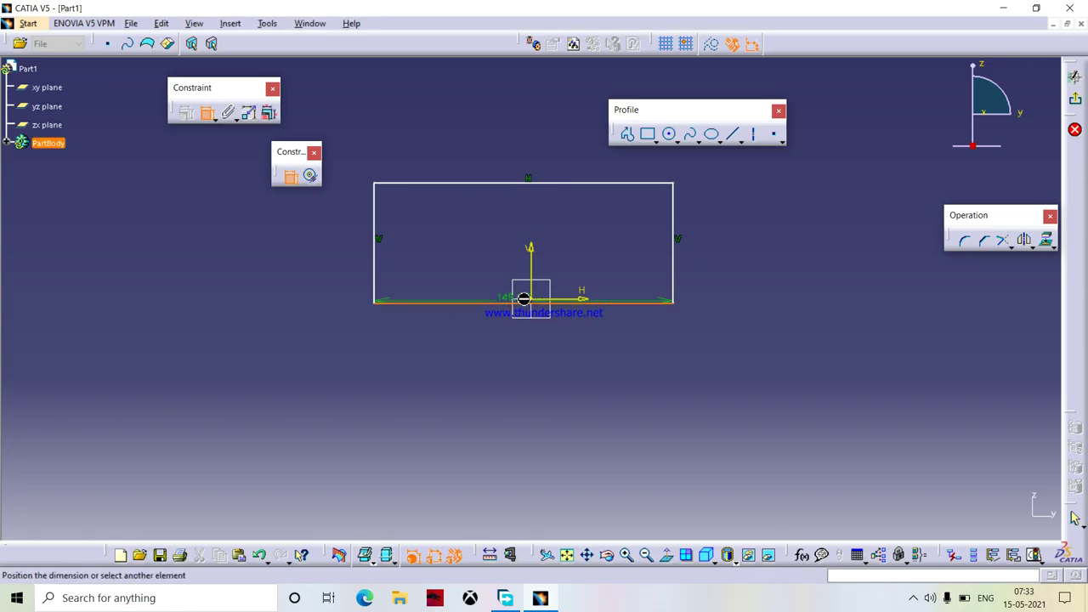
pyautogui.rightClick(478, 289)
pyautogui.click(510, 343)
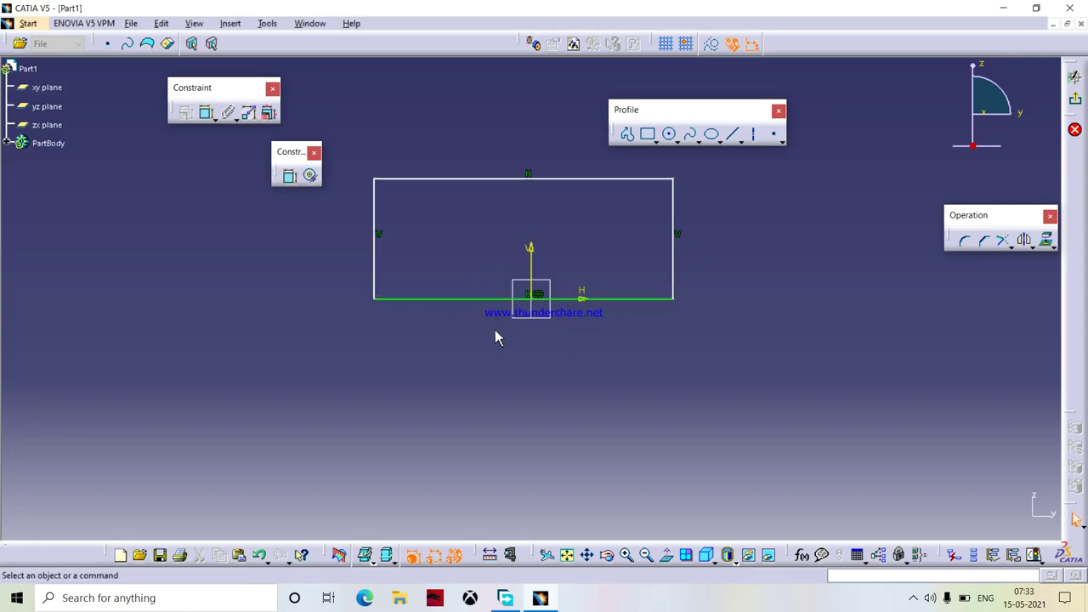
# Step: Dimension the rectangle's width between its two vertical sides and the length of one vertical side
pyautogui.click(375, 252)
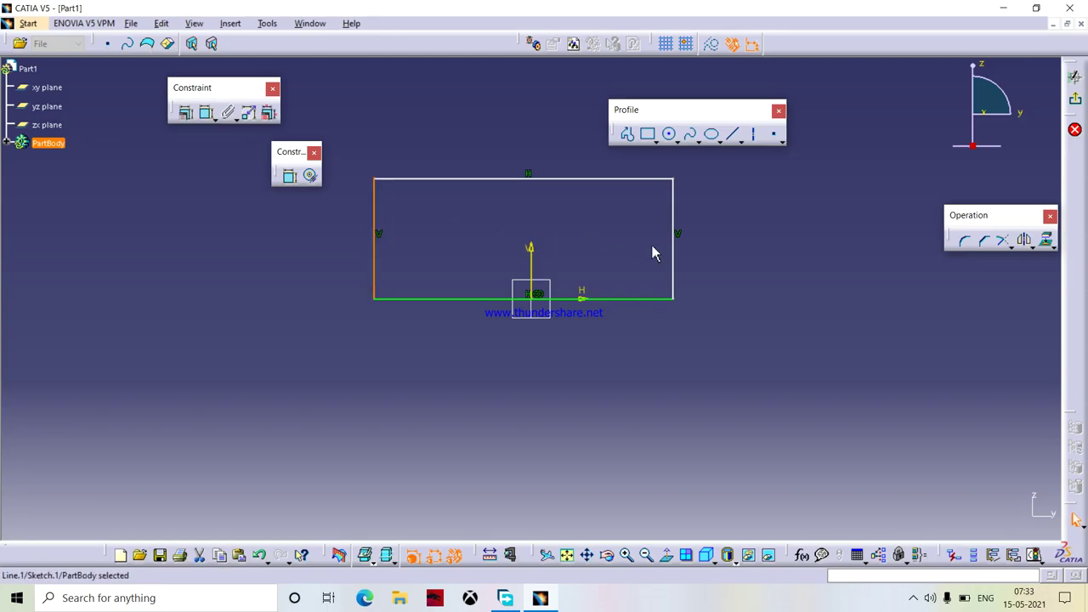
pyautogui.click(677, 265)
pyautogui.click(200, 113)
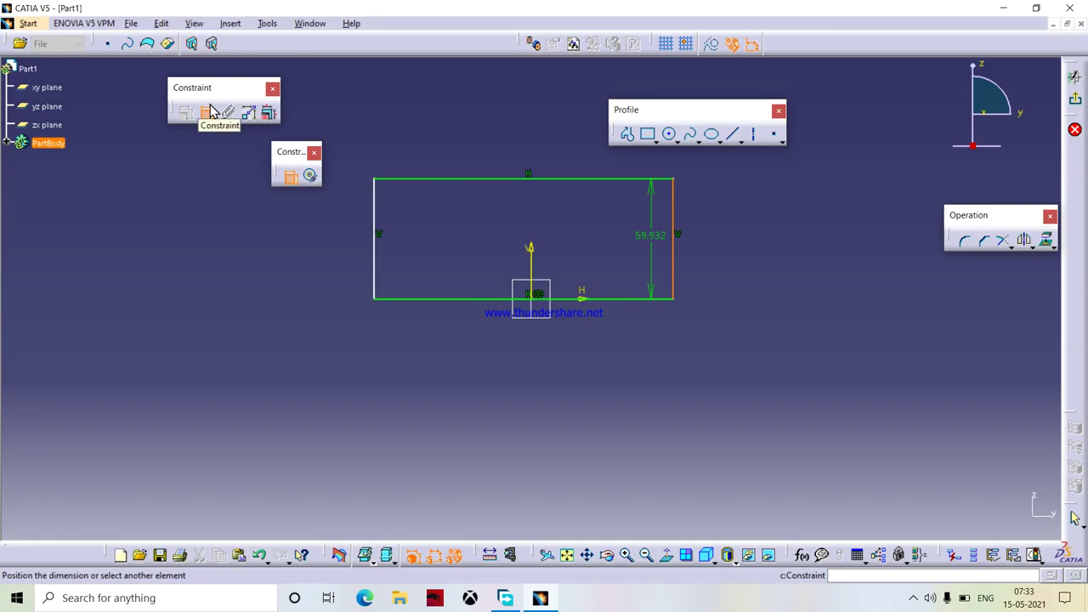
pyautogui.click(379, 245)
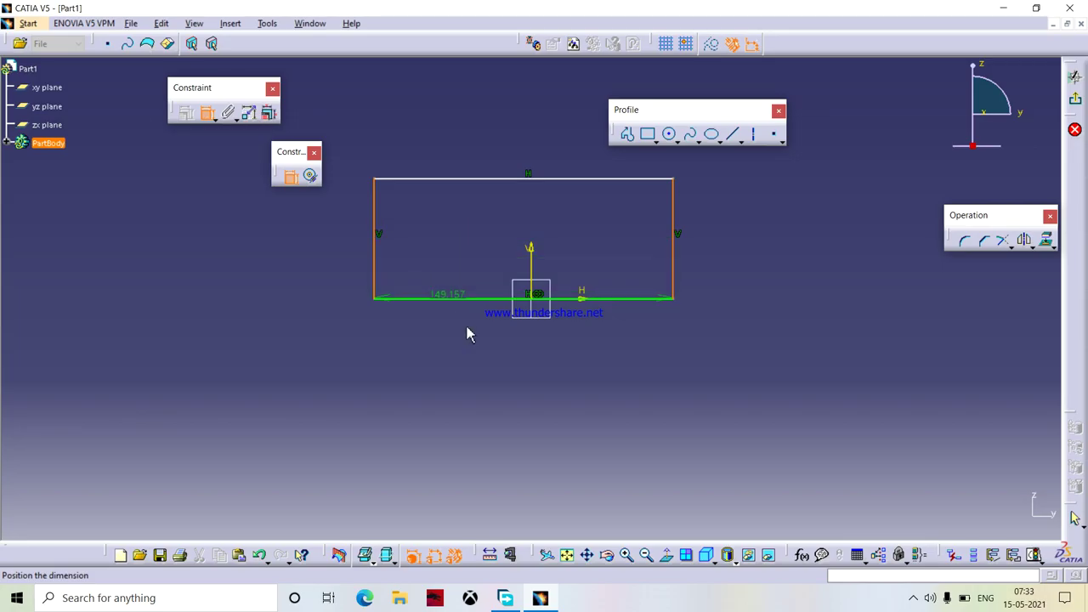
pyautogui.click(534, 372)
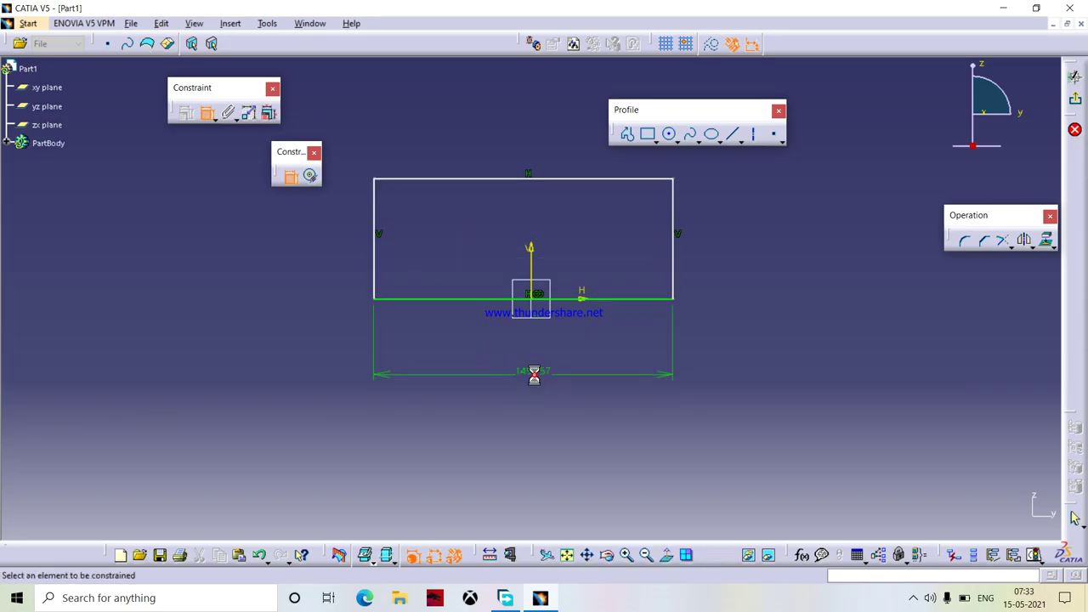
pyautogui.click(379, 251)
pyautogui.click(255, 251)
# Step: Set the rectangle's height to 60 mm and its width to 150 mm
pyautogui.doubleClick(258, 244)
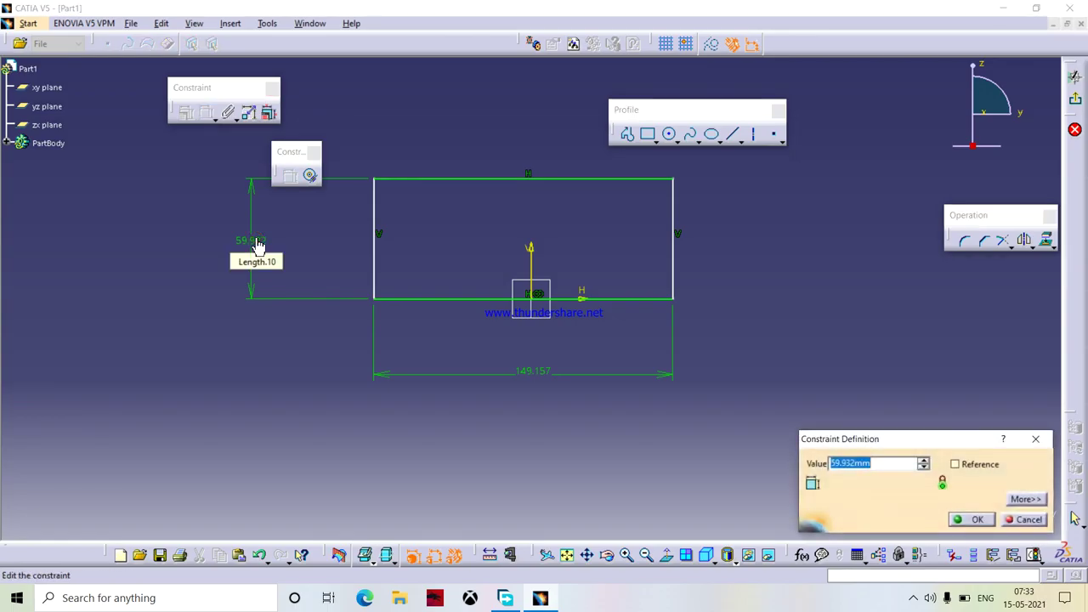
pyautogui.write('60')
pyautogui.press('Return')
pyautogui.doubleClick(531, 374)
pyautogui.write('150')
pyautogui.press('Return')
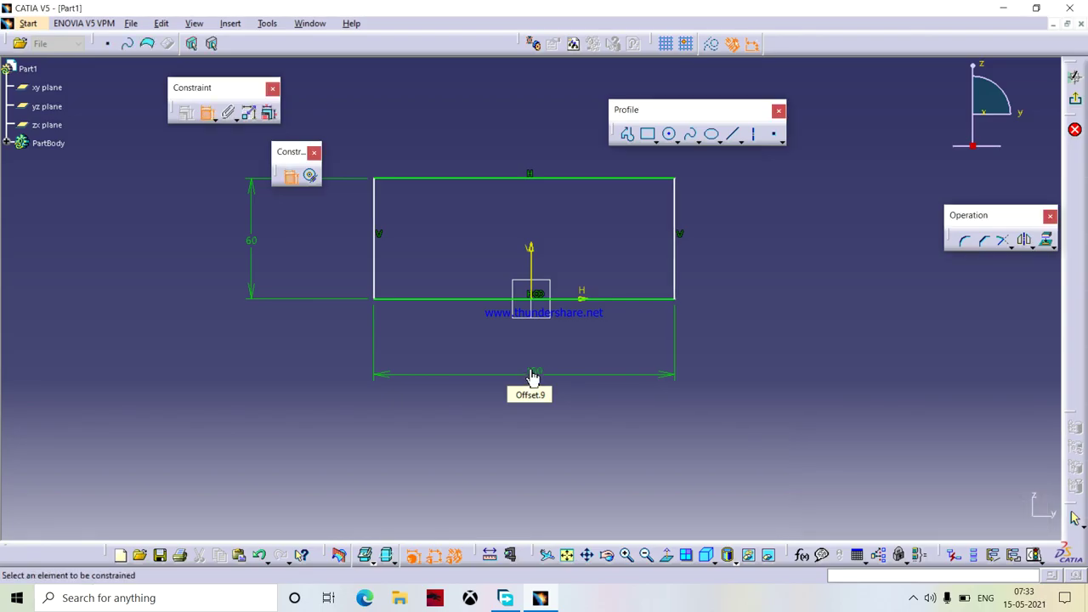
# Step: Constrain the rectangle's two vertical sides to be symmetric about the vertical axis
pyautogui.click(374, 268)
pyautogui.click(673, 272)
pyautogui.rightClick(549, 230)
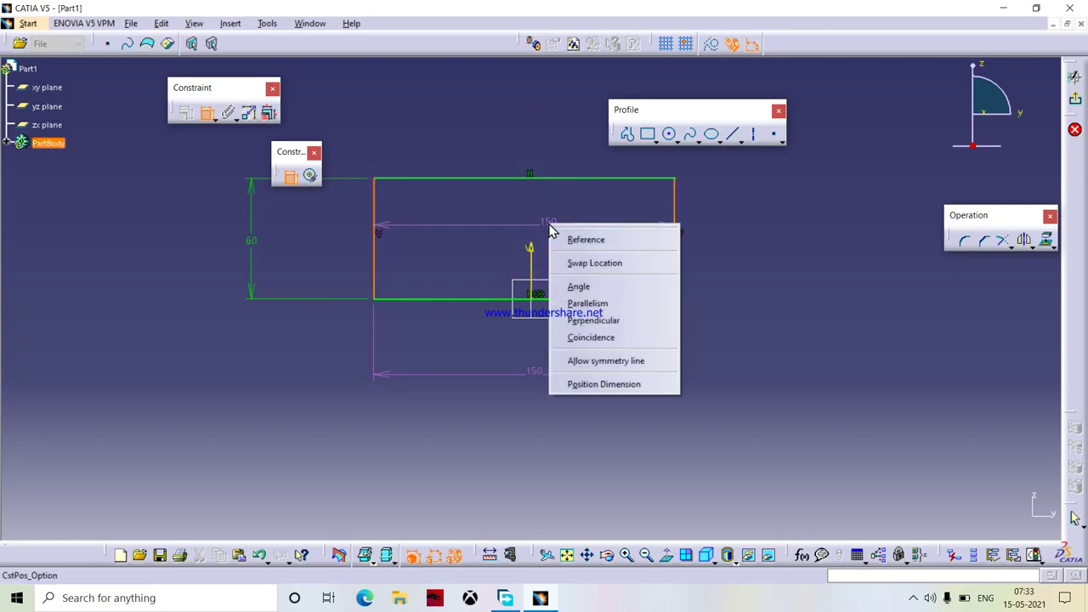
pyautogui.click(593, 362)
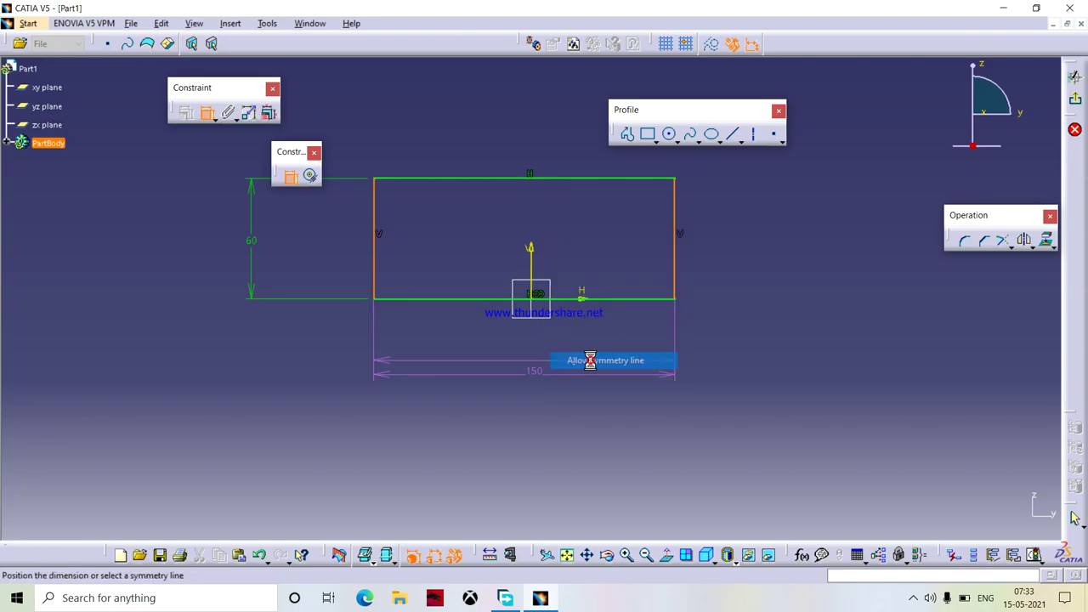
pyautogui.click(532, 277)
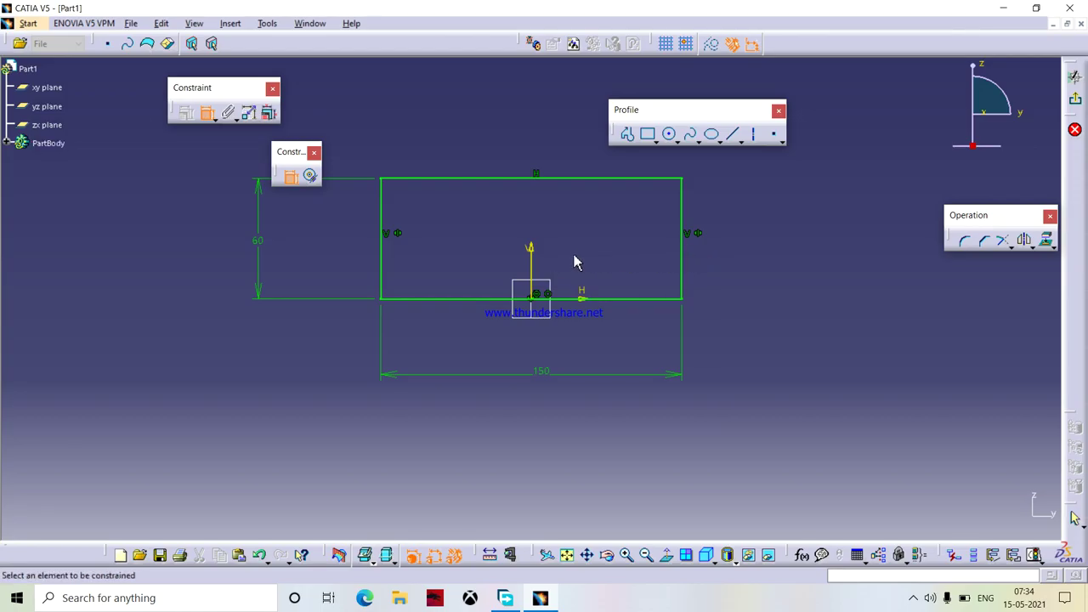
pyautogui.click(290, 183)
pyautogui.click(433, 178)
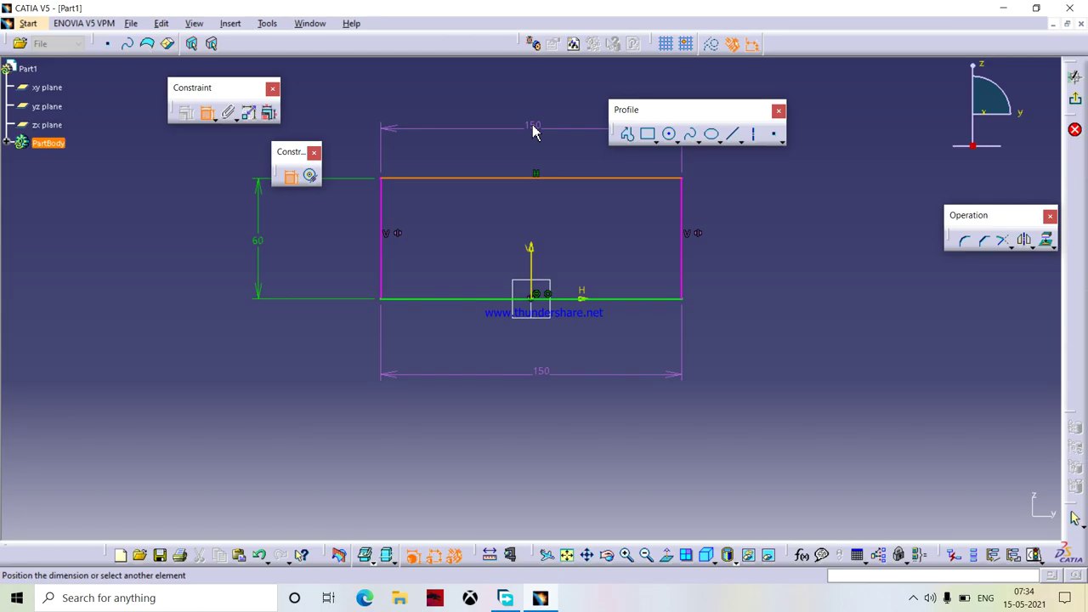
pyautogui.press('Escape')
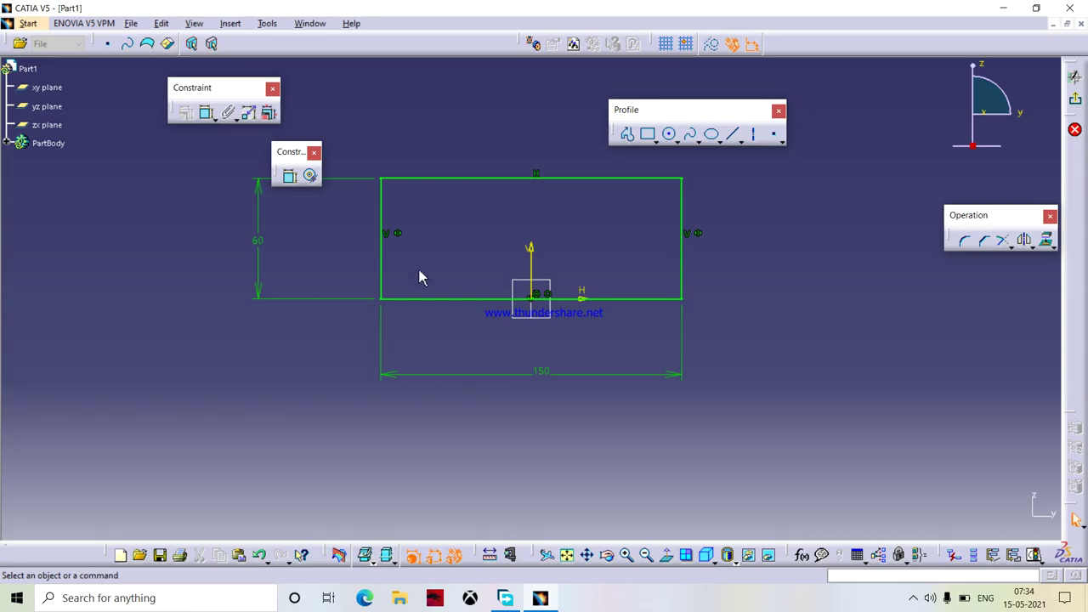
# Step: Leave the sketch and start a pad of the rectangle with its length set to 33 mm
pyautogui.click(1075, 105)
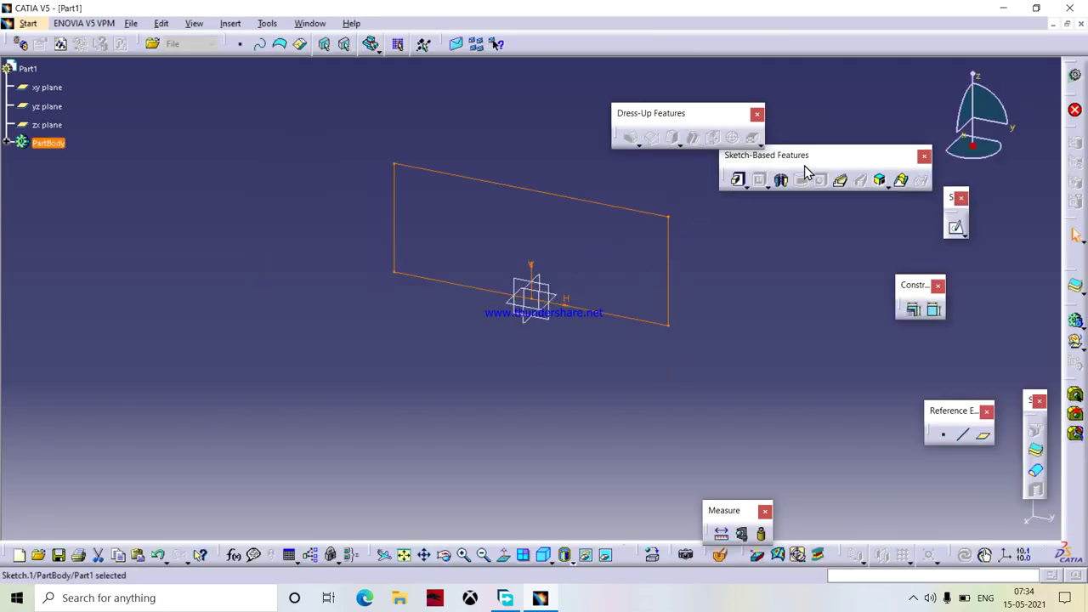
pyautogui.click(739, 181)
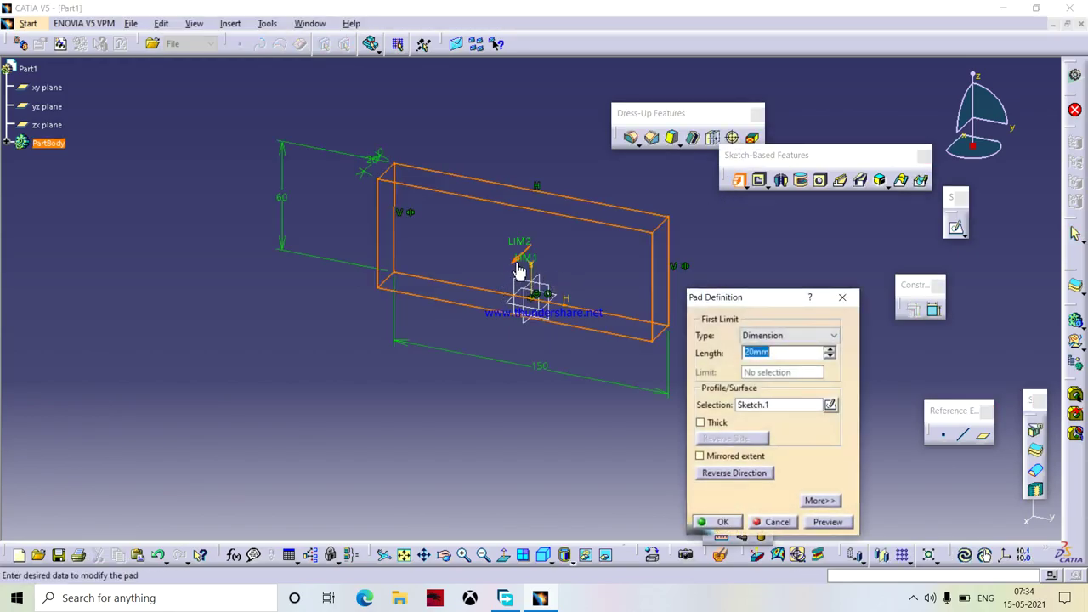
pyautogui.click(829, 349)
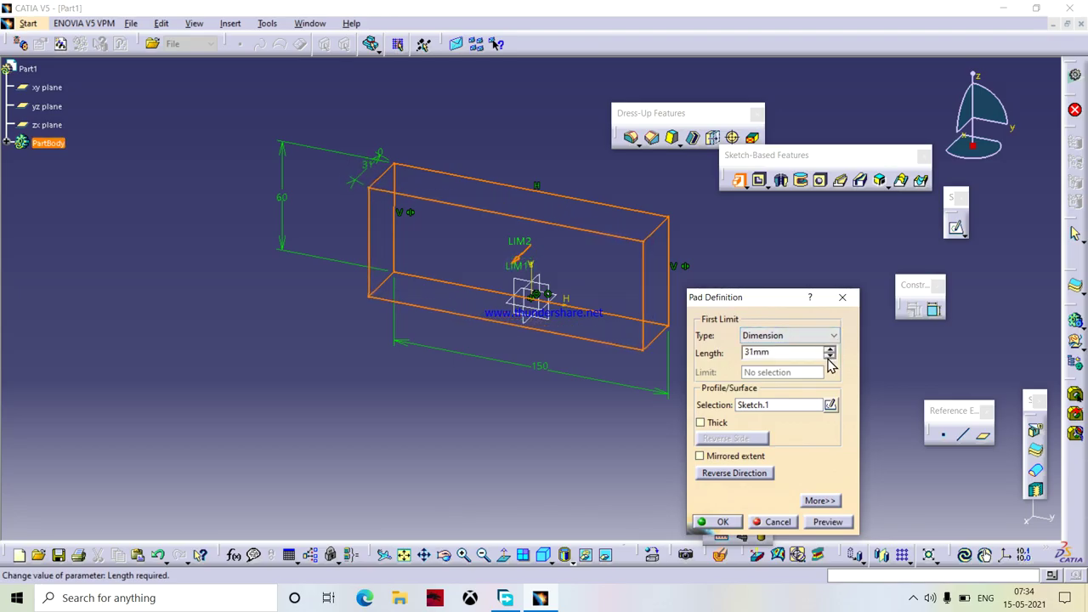
pyautogui.click(829, 357)
pyautogui.click(828, 356)
pyautogui.click(829, 353)
pyautogui.click(830, 350)
pyautogui.click(830, 357)
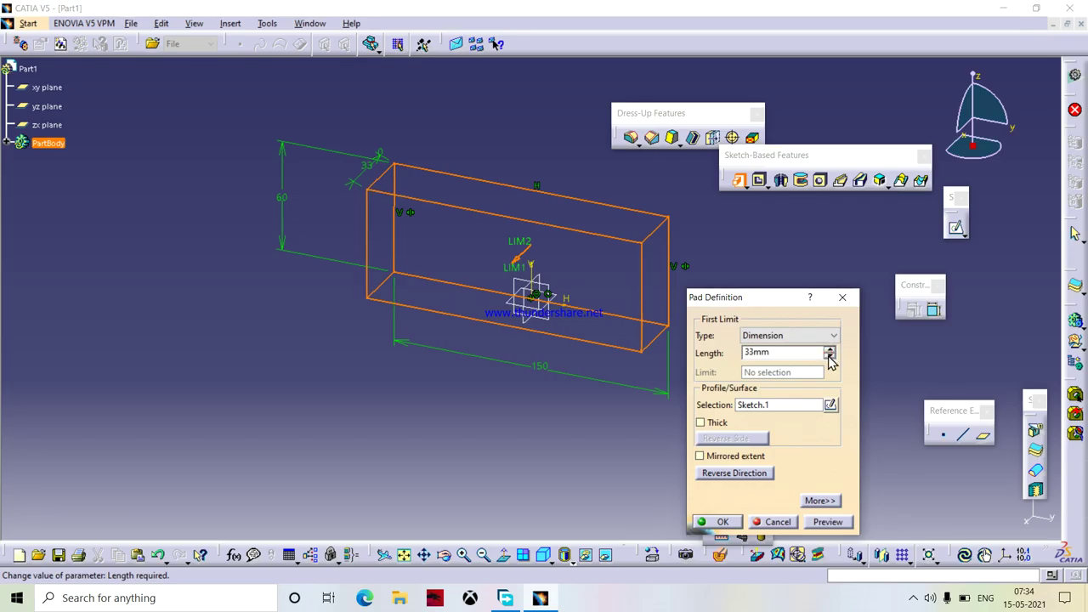
# Step: Mirror the pad's extent to both sides of the sketch plane, preview it and create the pad
pyautogui.click(698, 457)
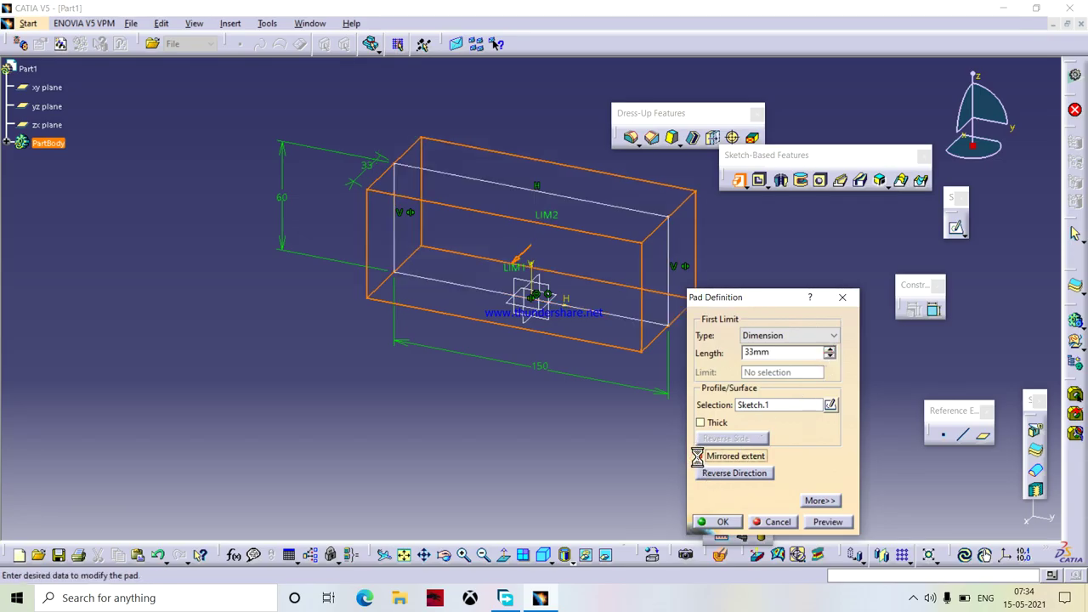
pyautogui.click(698, 457)
pyautogui.click(699, 457)
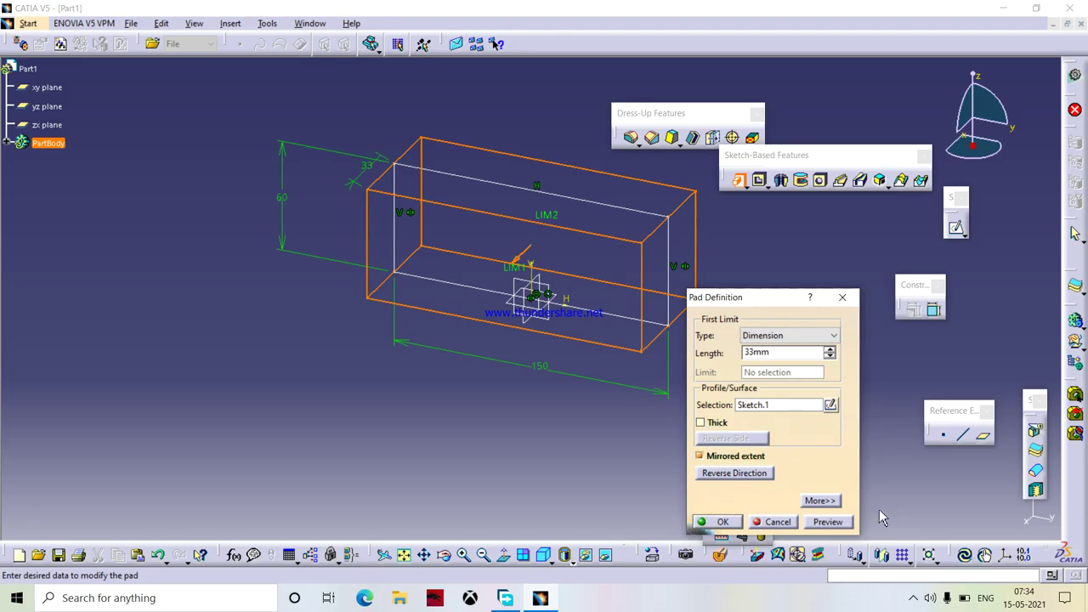
pyautogui.click(823, 525)
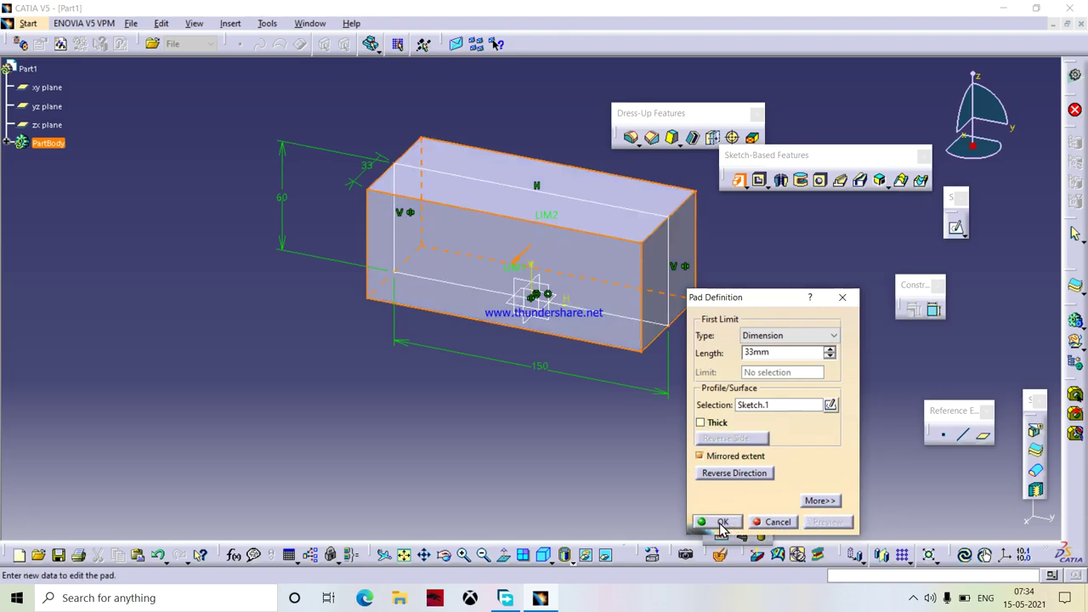
pyautogui.moveTo(478, 315); pyautogui.dragTo(447, 240, button='middle')
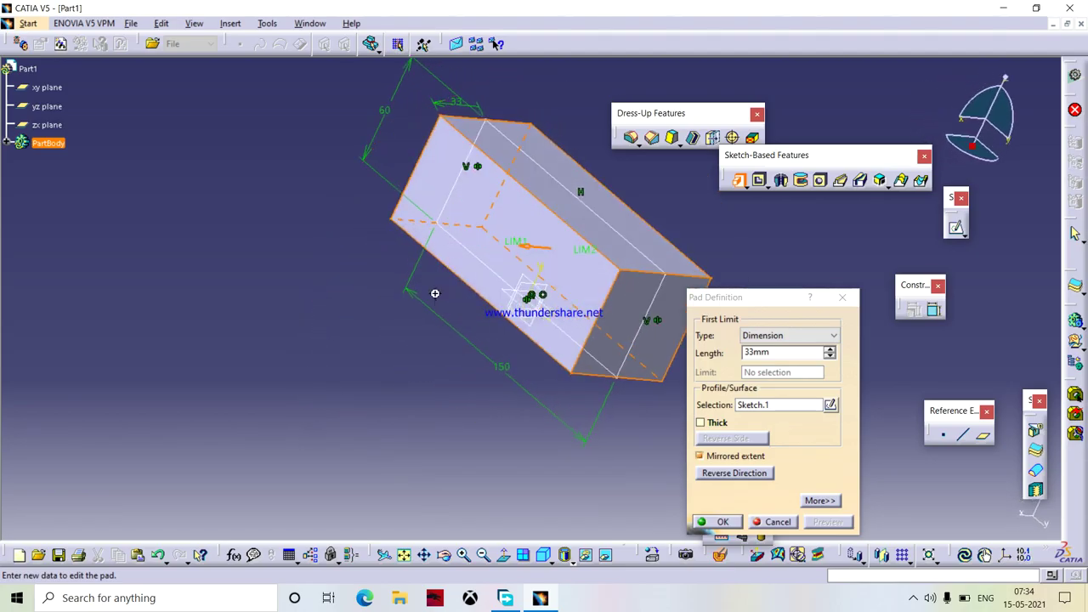
pyautogui.moveTo(434, 293); pyautogui.dragTo(491, 262, button='middle')
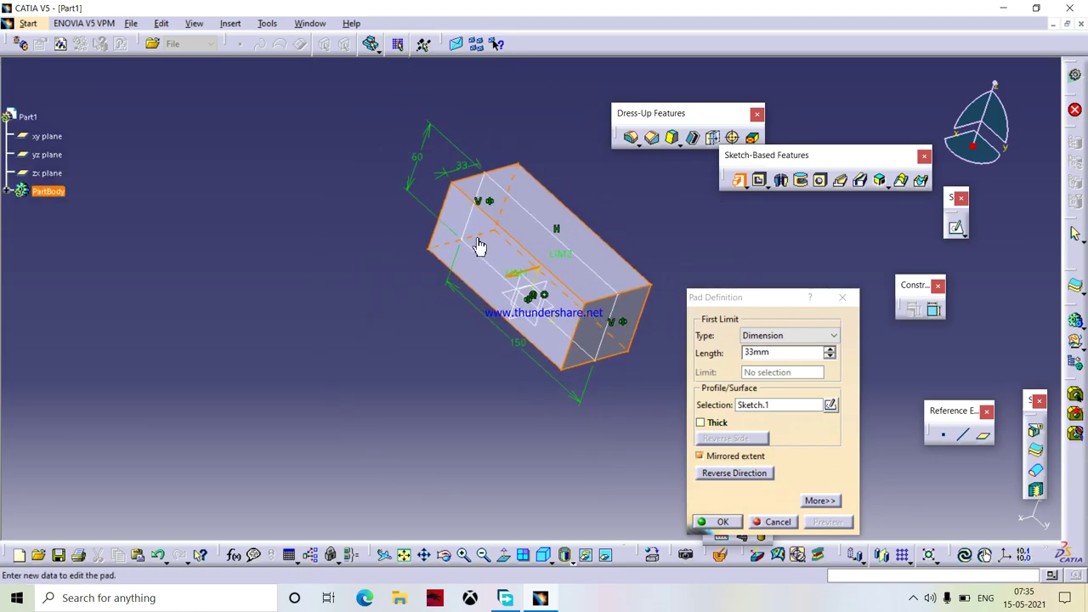
pyautogui.moveTo(463, 330); pyautogui.dragTo(515, 360, button='middle')
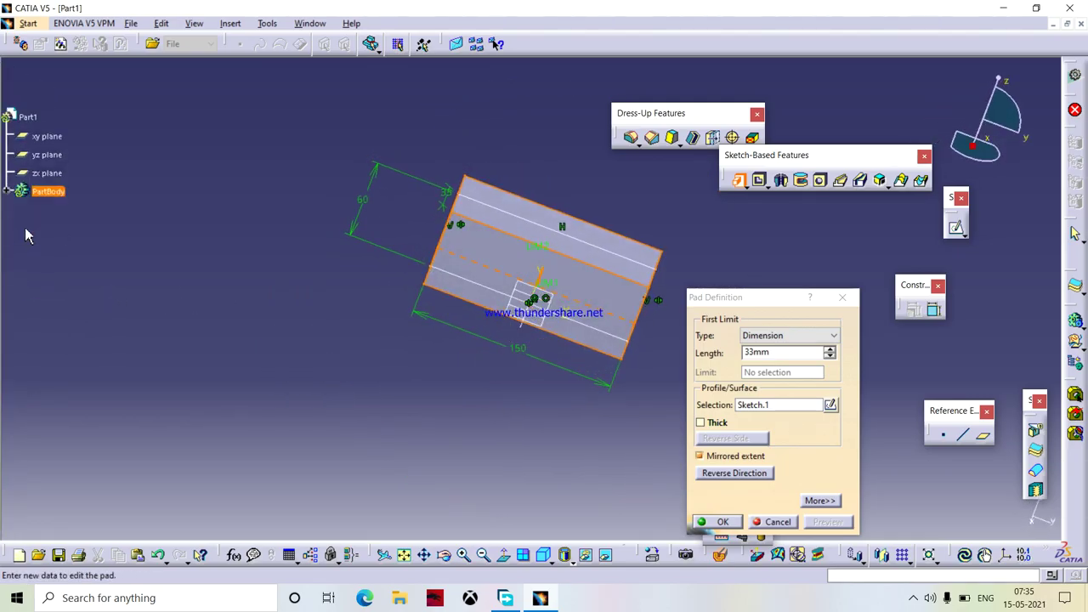
pyautogui.moveTo(497, 380); pyautogui.dragTo(351, 379, button='middle')
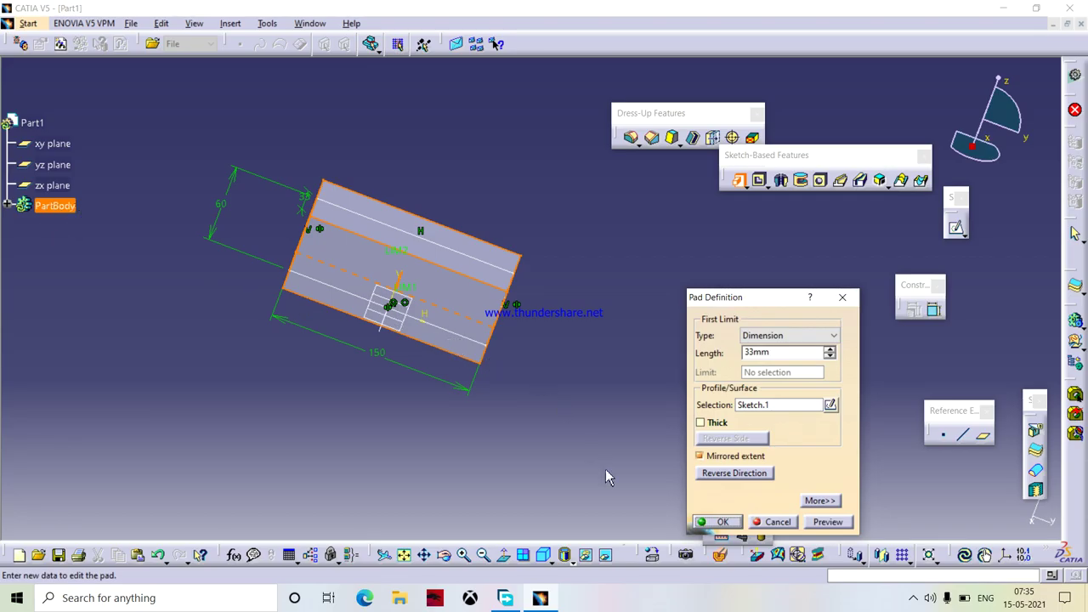
pyautogui.click(703, 523)
# Step: Open a new sketch on the block's top face, parallel to the xy plane
pyautogui.moveTo(360, 422); pyautogui.dragTo(394, 400, button='middle')
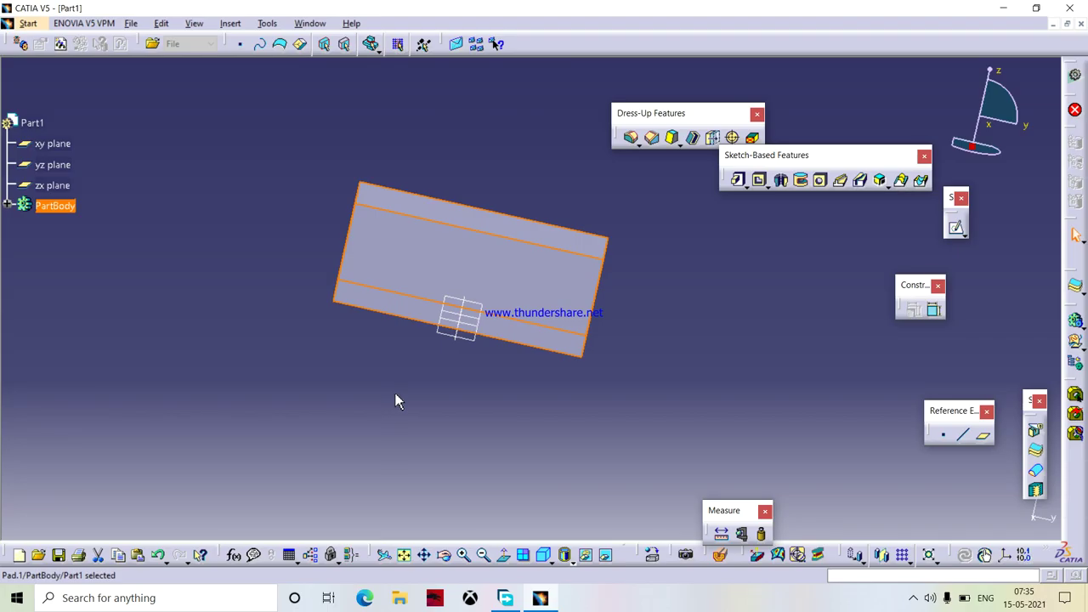
pyautogui.moveTo(395, 401); pyautogui.dragTo(394, 394, button='middle')
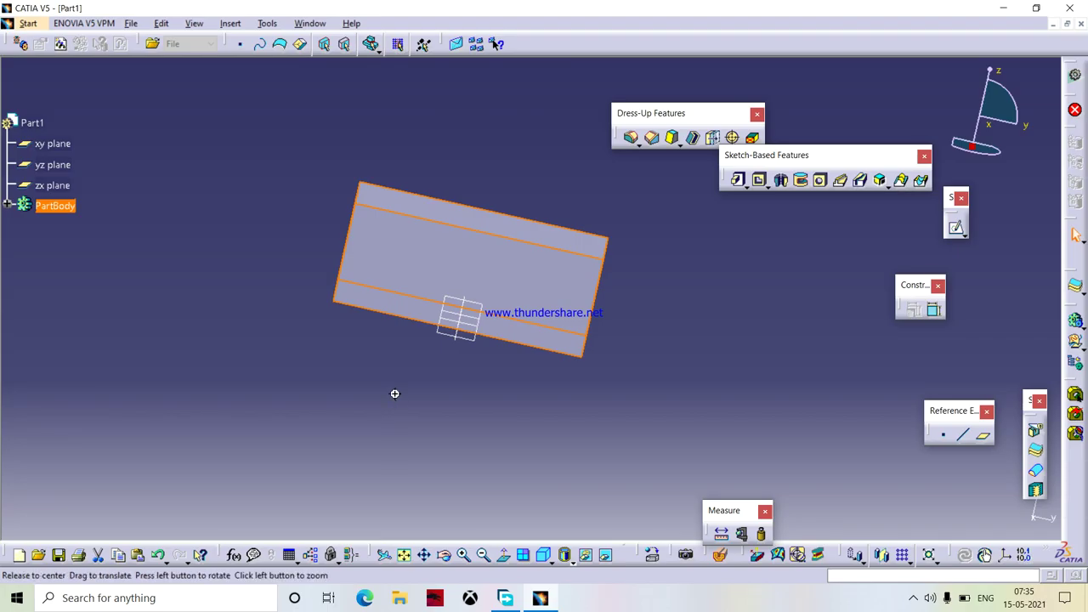
pyautogui.click(394, 394)
pyautogui.moveTo(394, 393); pyautogui.dragTo(661, 257, button='middle')
pyautogui.click(413, 399)
pyautogui.middleClick(469, 377)
pyautogui.click(469, 382)
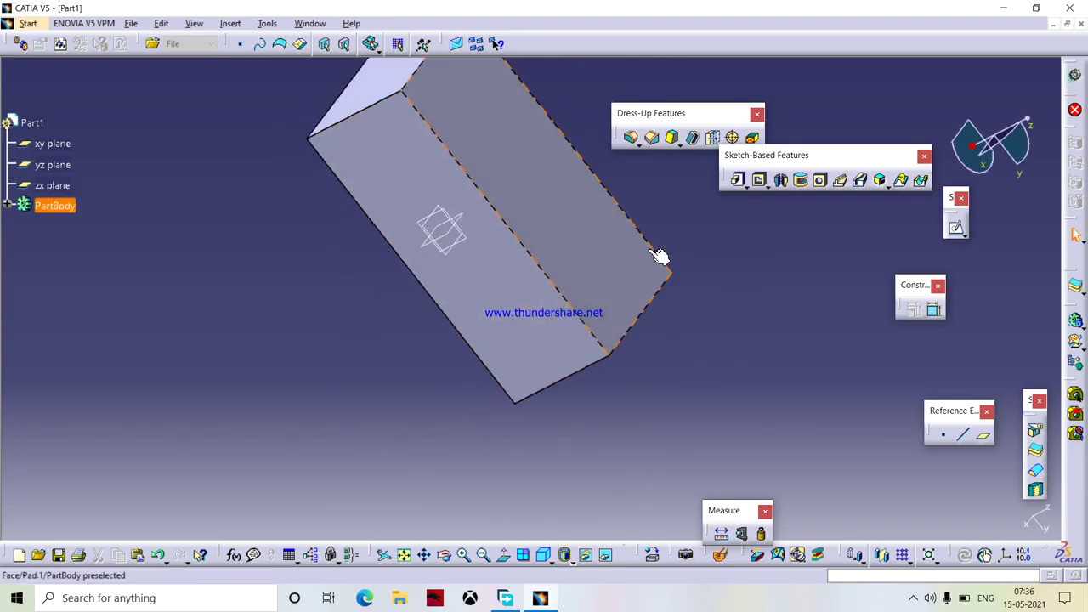
pyautogui.click(548, 195)
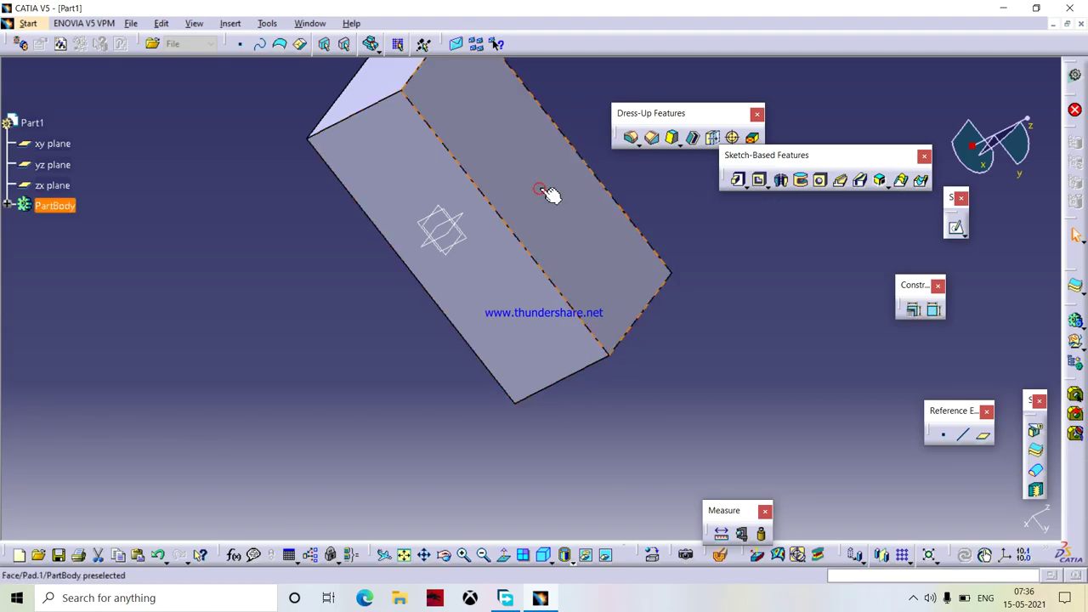
pyautogui.click(956, 228)
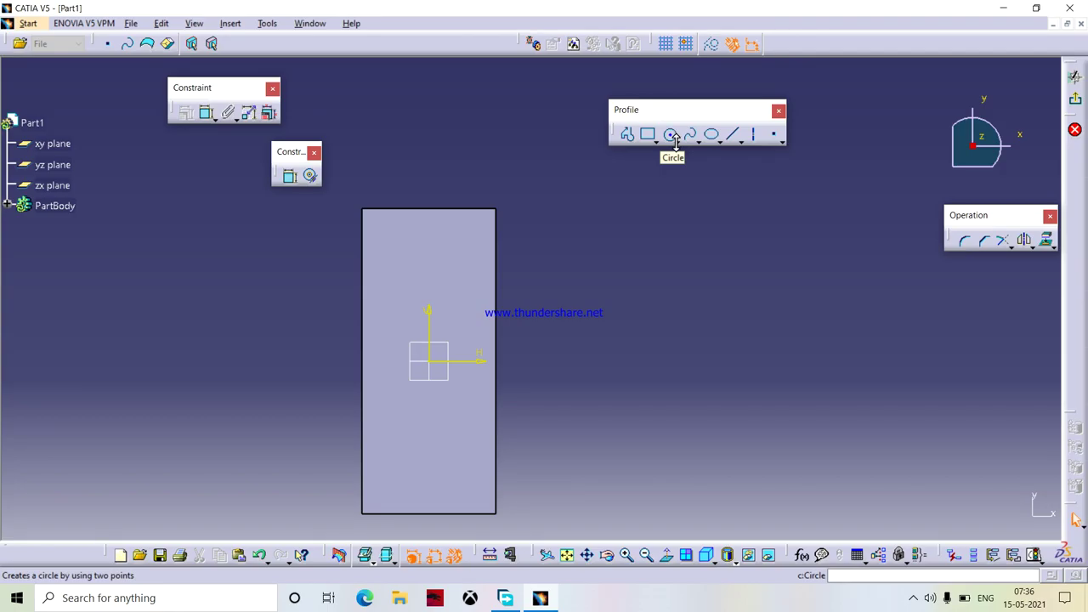
# Step: Sketch a circle about 24 mm in diameter on the vertical axis, between the origin and the face's upper short edge
pyautogui.click(679, 141)
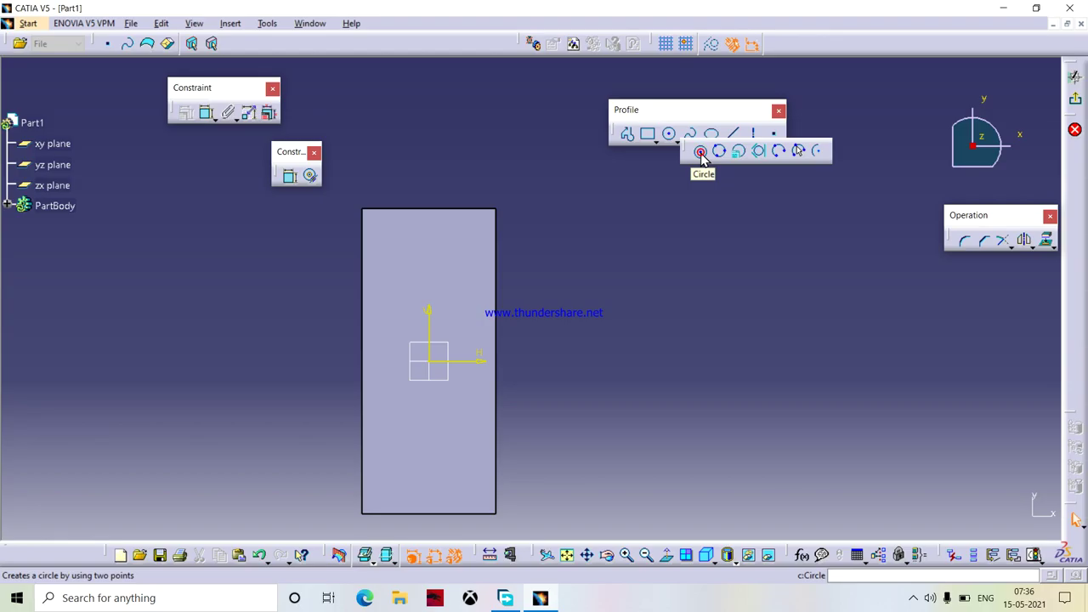
pyautogui.click(701, 153)
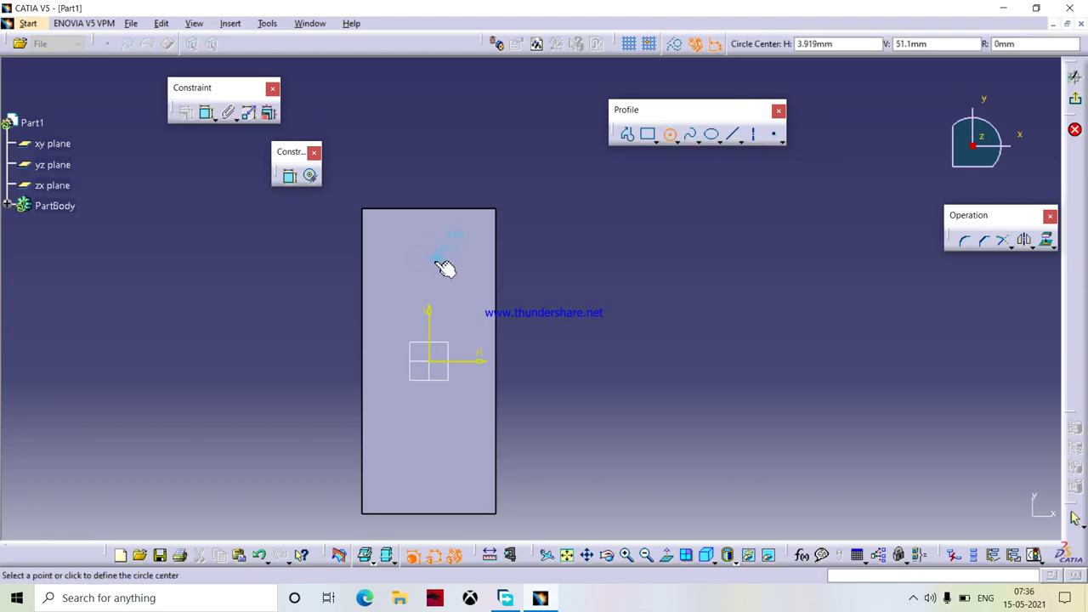
pyautogui.click(430, 263)
pyautogui.click(433, 289)
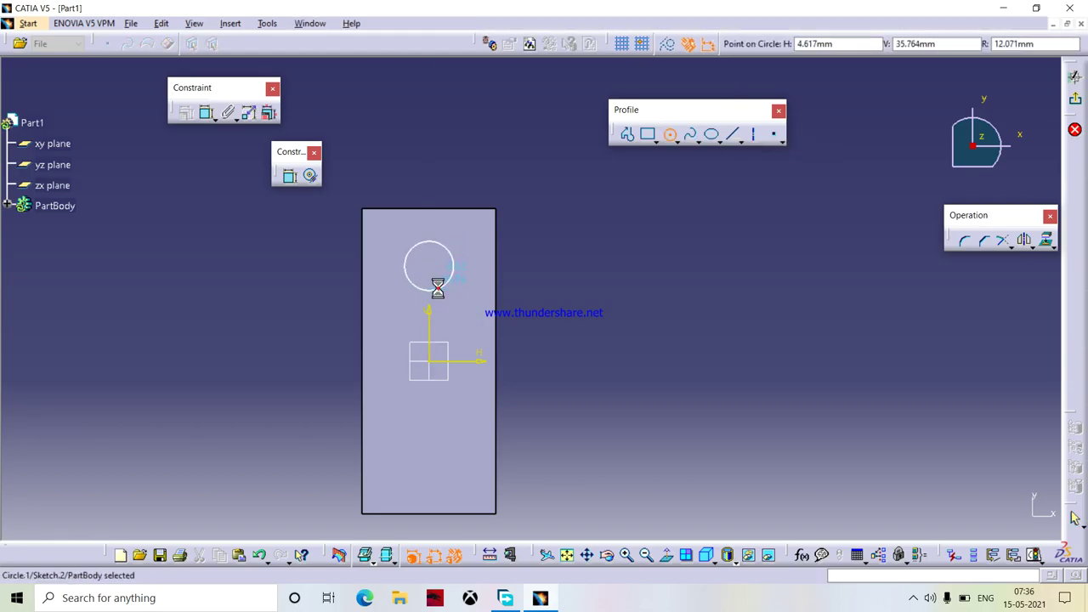
# Step: Dimension the circle and set its diameter to 25 mm
pyautogui.click(289, 176)
pyautogui.click(365, 144)
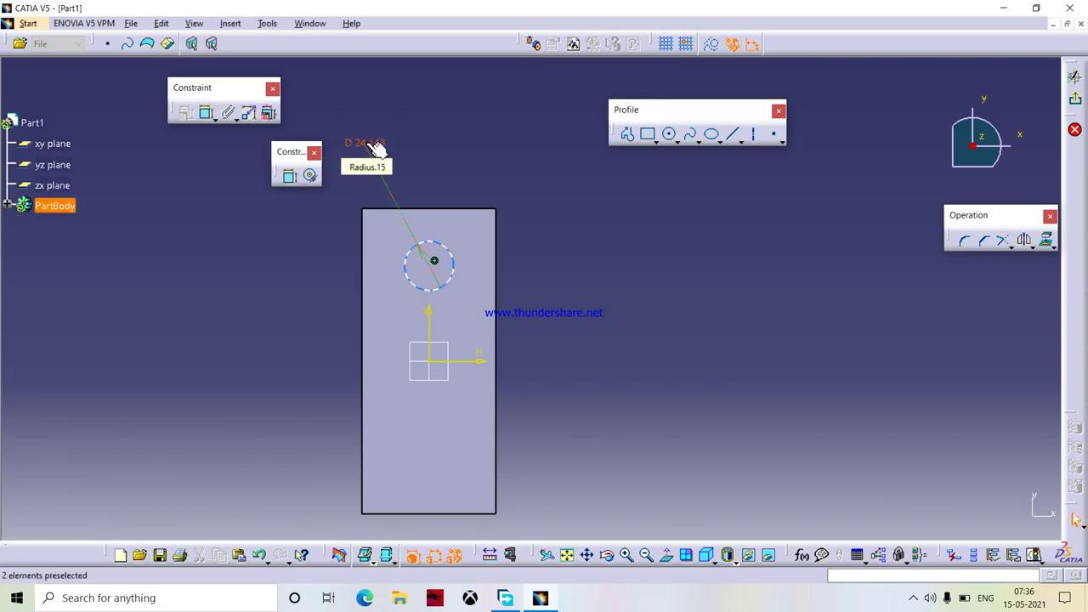
pyautogui.doubleClick(374, 147)
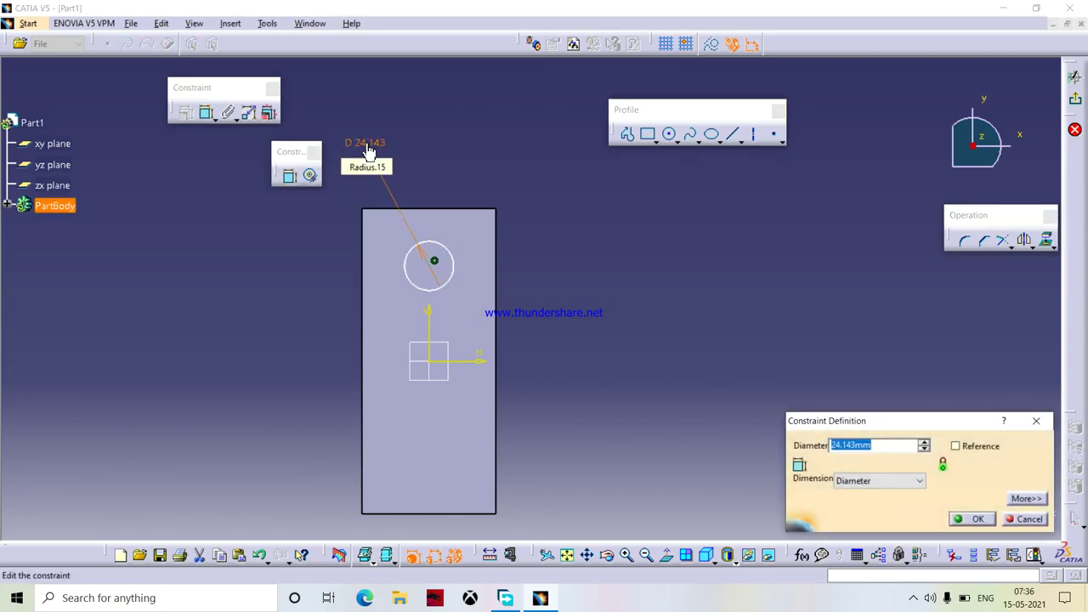
pyautogui.write('25')
pyautogui.press('Return')
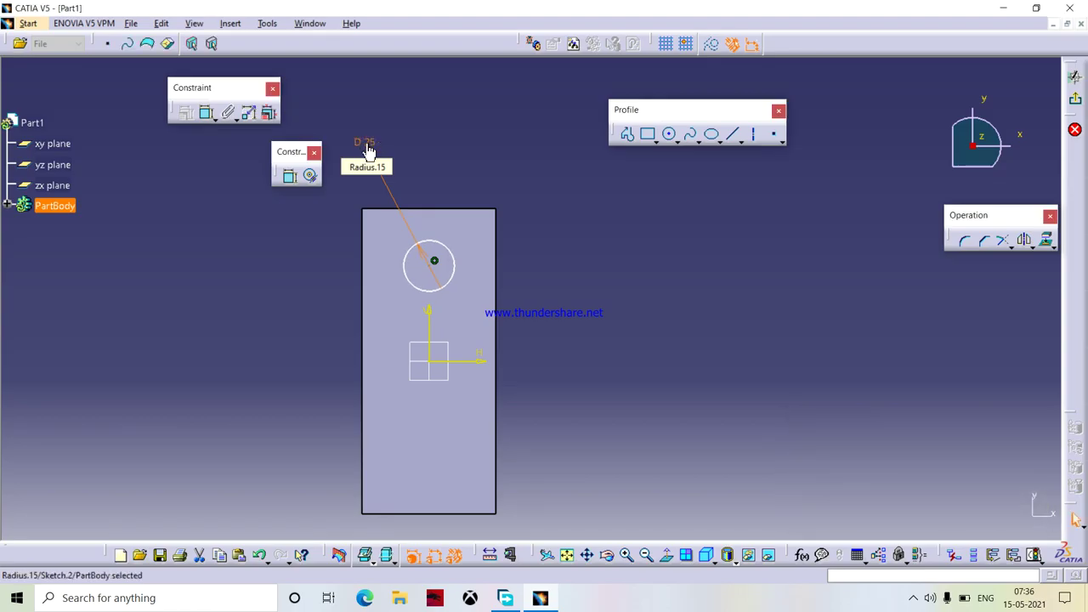
# Step: Leave the sketch and start a pocket from the circle
pyautogui.click(1074, 103)
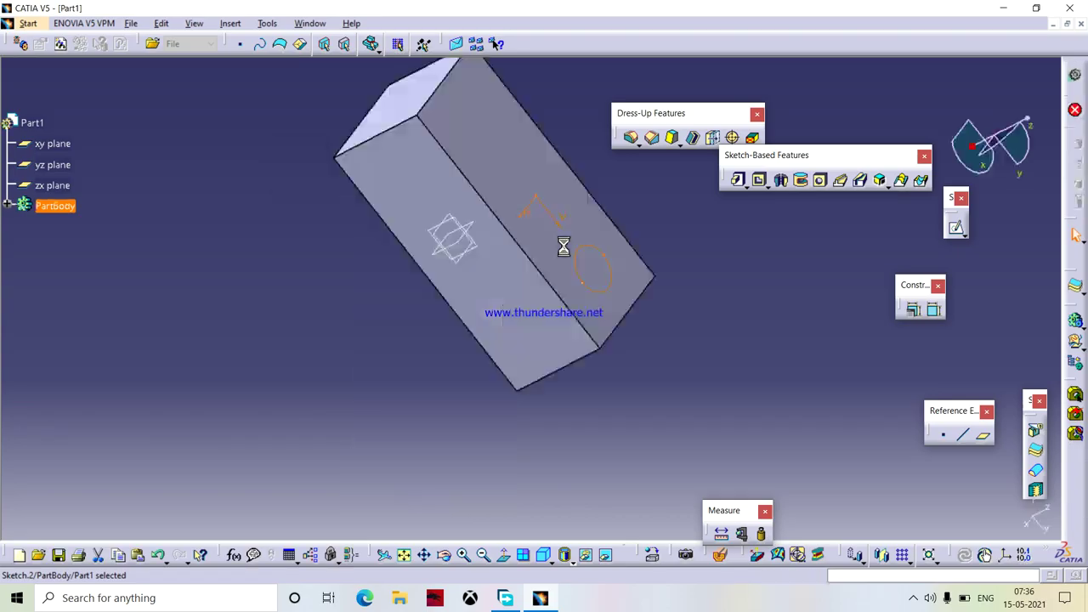
pyautogui.click(760, 180)
pyautogui.moveTo(227, 379); pyautogui.dragTo(473, 340, button='middle')
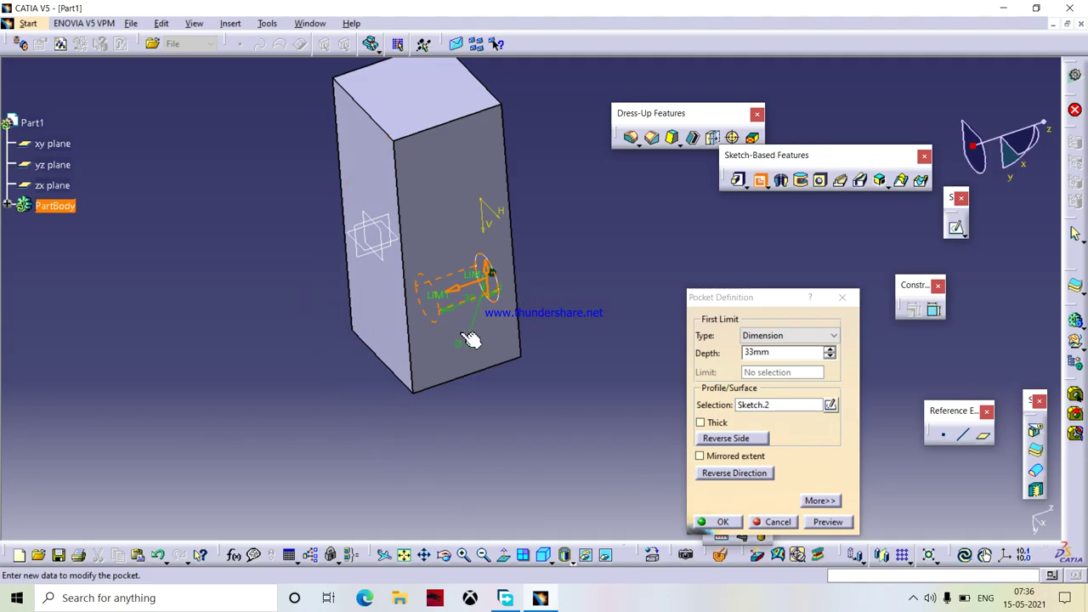
# Step: Try the Up to next and Up to last limits for the pocket and return the type to Dimension
pyautogui.click(774, 336)
pyautogui.click(772, 359)
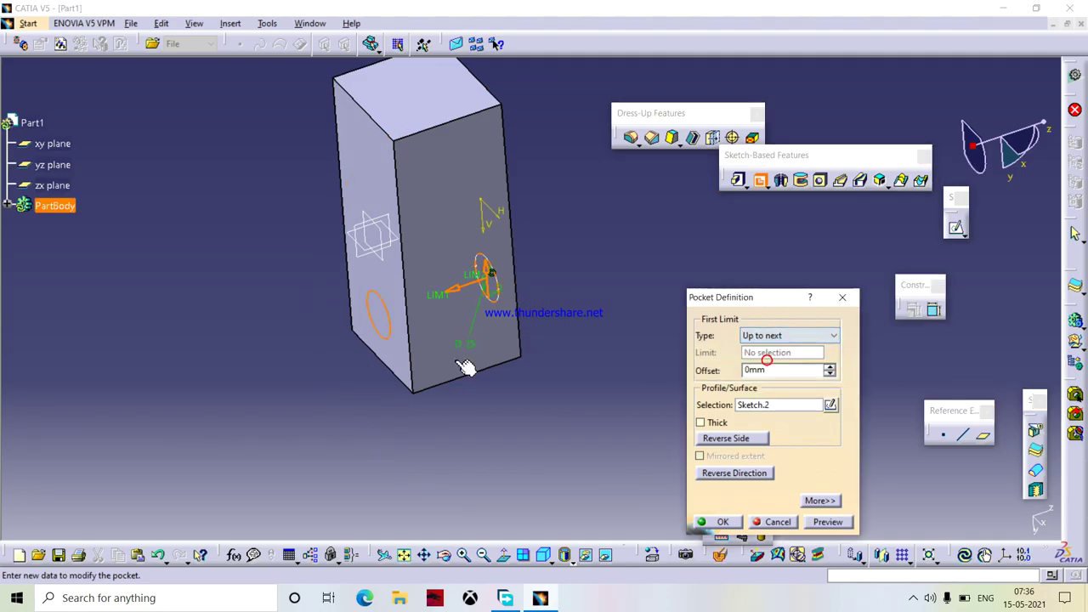
pyautogui.click(798, 335)
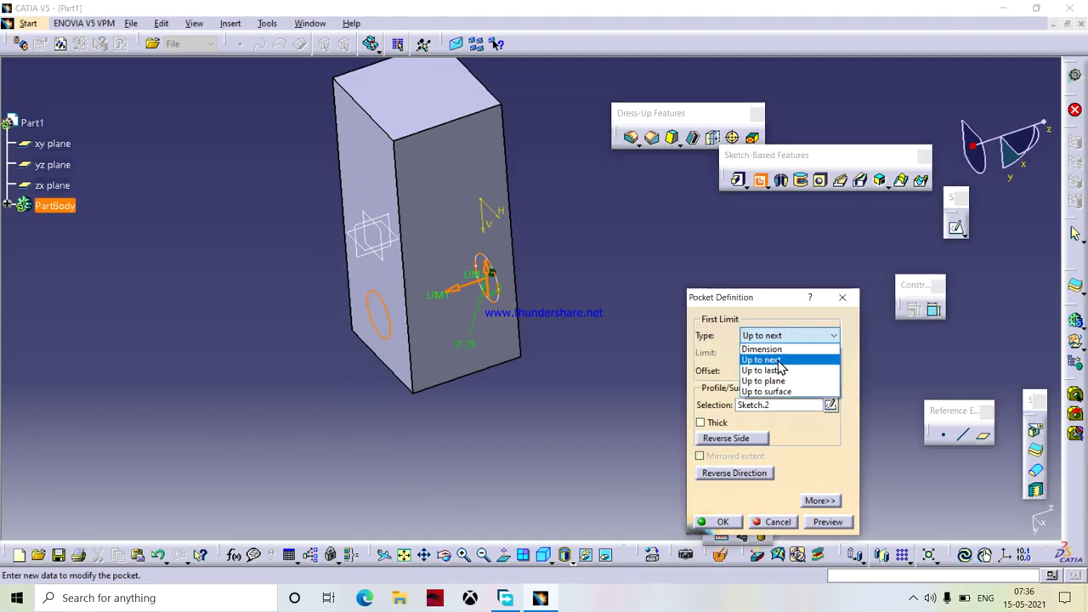
pyautogui.click(771, 374)
pyautogui.click(769, 335)
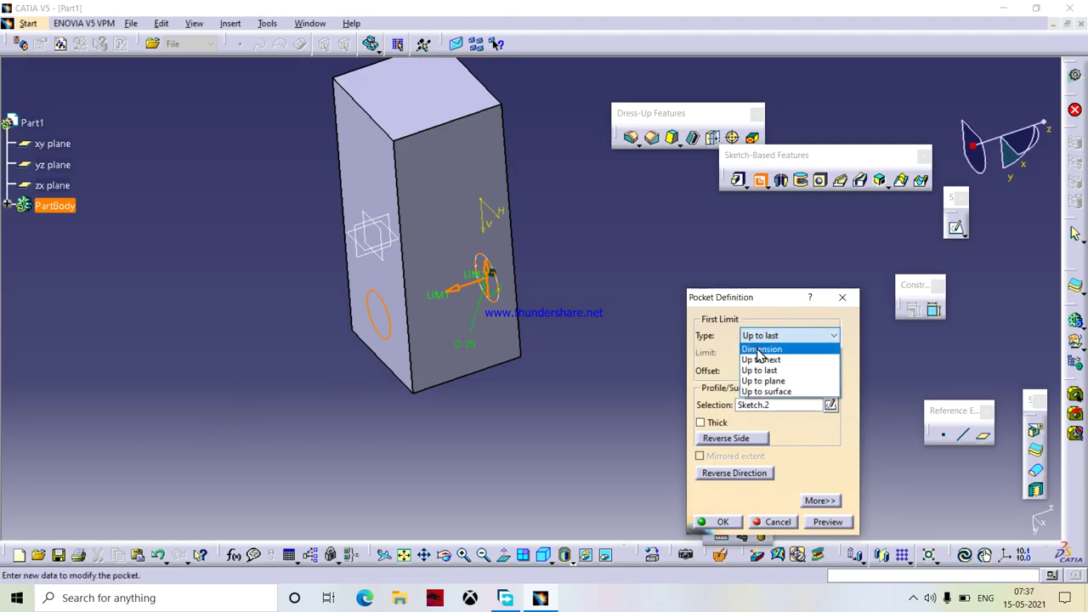
pyautogui.click(764, 349)
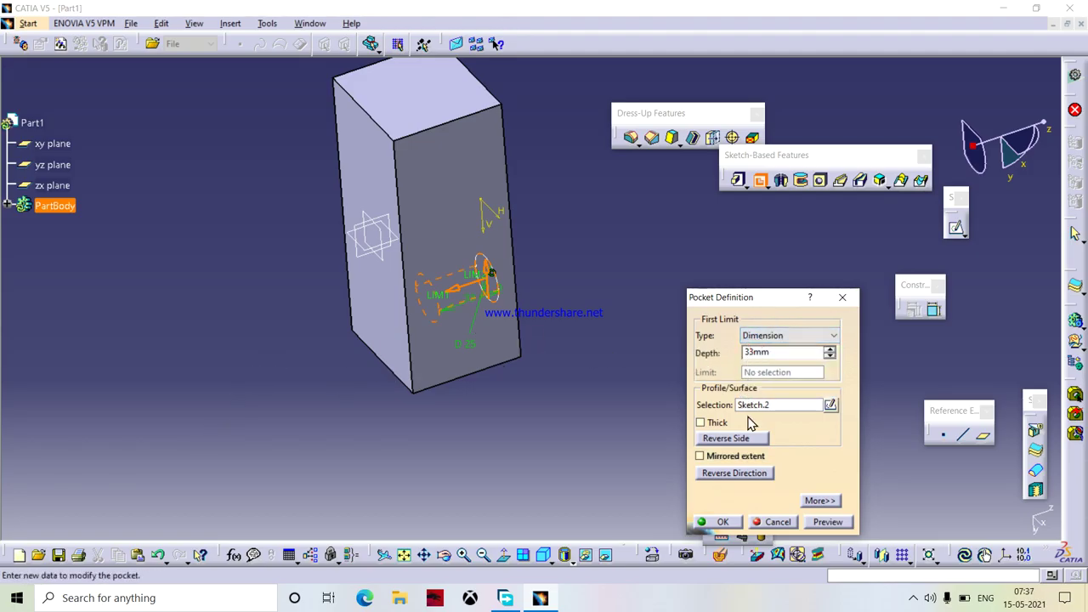
# Step: Set the pocket's first-limit depth to 26 mm
pyautogui.click(829, 357)
pyautogui.click(829, 357)
pyautogui.click(829, 357)
pyautogui.moveTo(629, 342); pyautogui.dragTo(482, 330, button='middle')
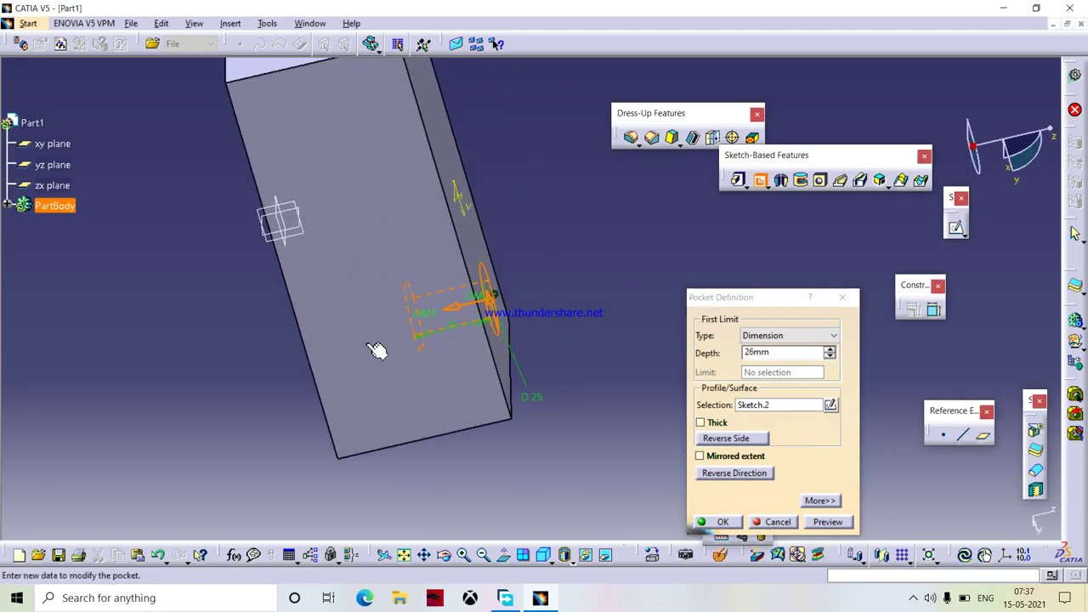
# Step: Adjust the pocket's second-limit depth back to the sketched face and create the pocket
pyautogui.click(818, 500)
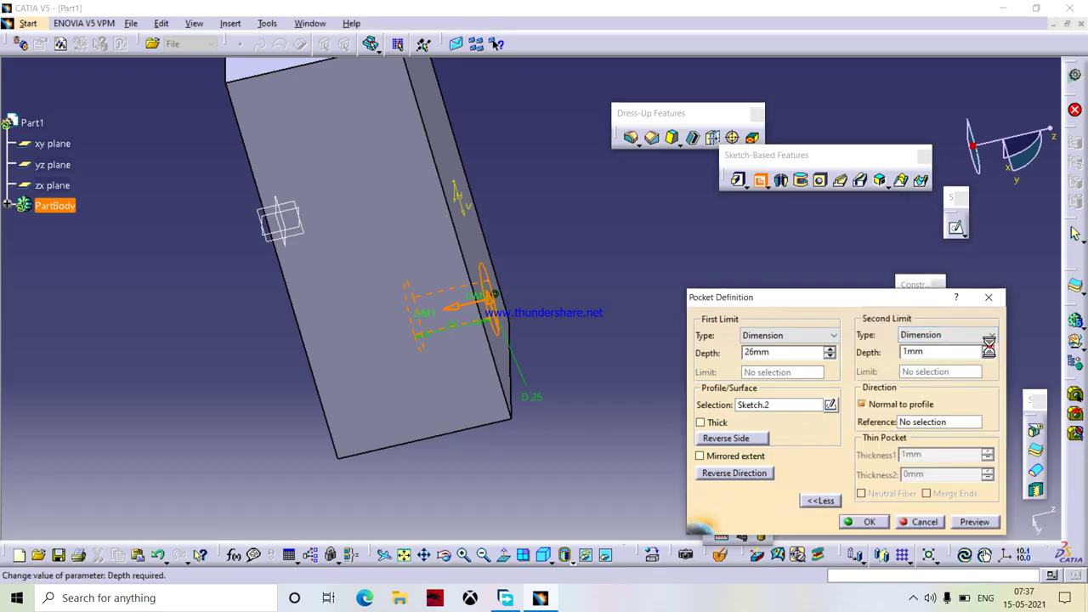
pyautogui.click(988, 348)
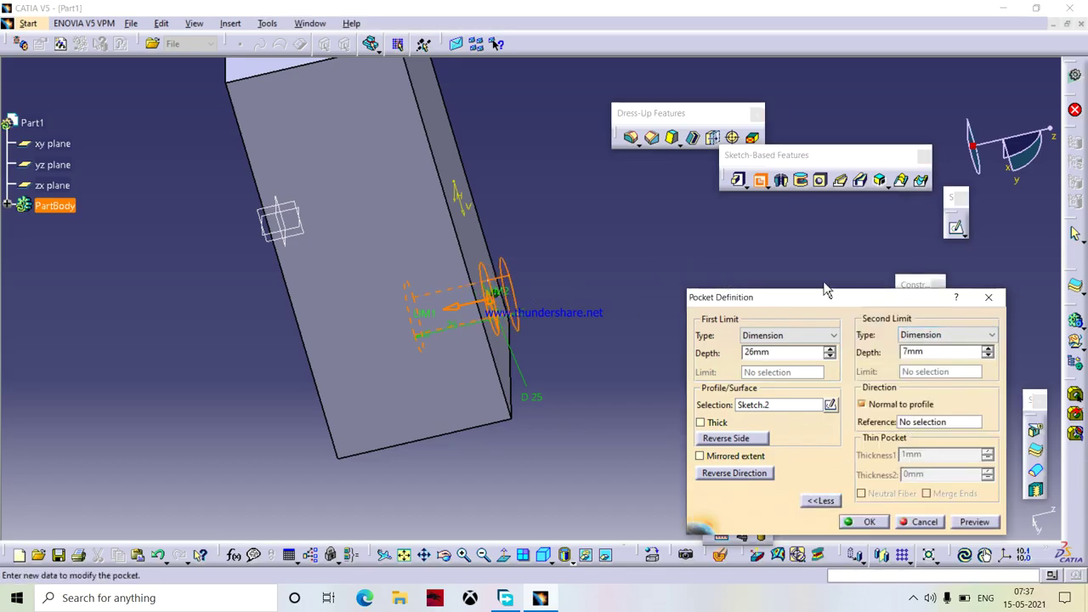
pyautogui.click(986, 355)
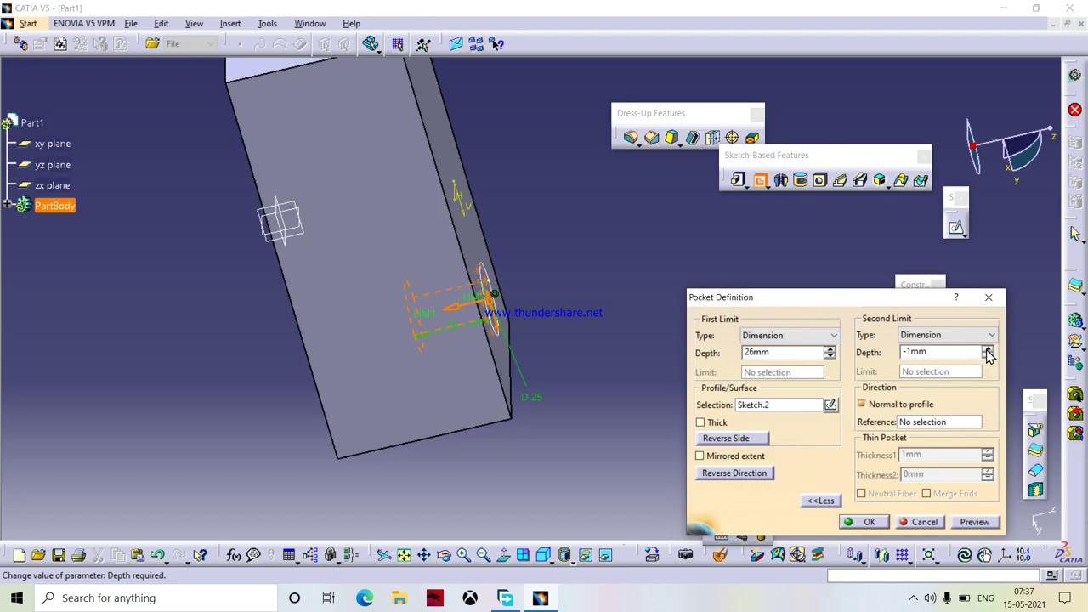
pyautogui.click(864, 521)
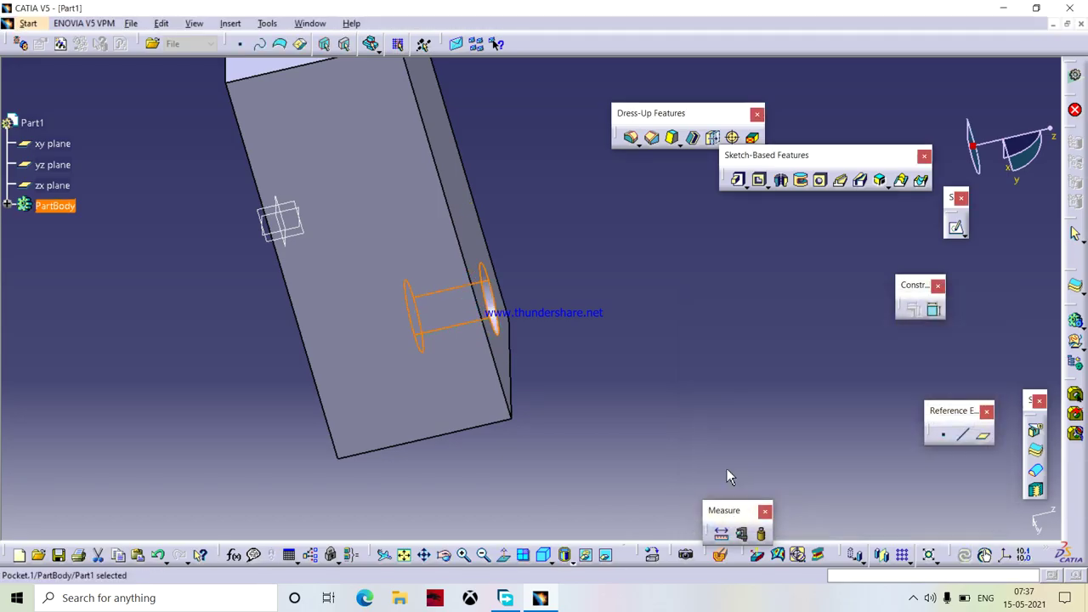
pyautogui.moveTo(654, 352); pyautogui.dragTo(523, 306, button='middle')
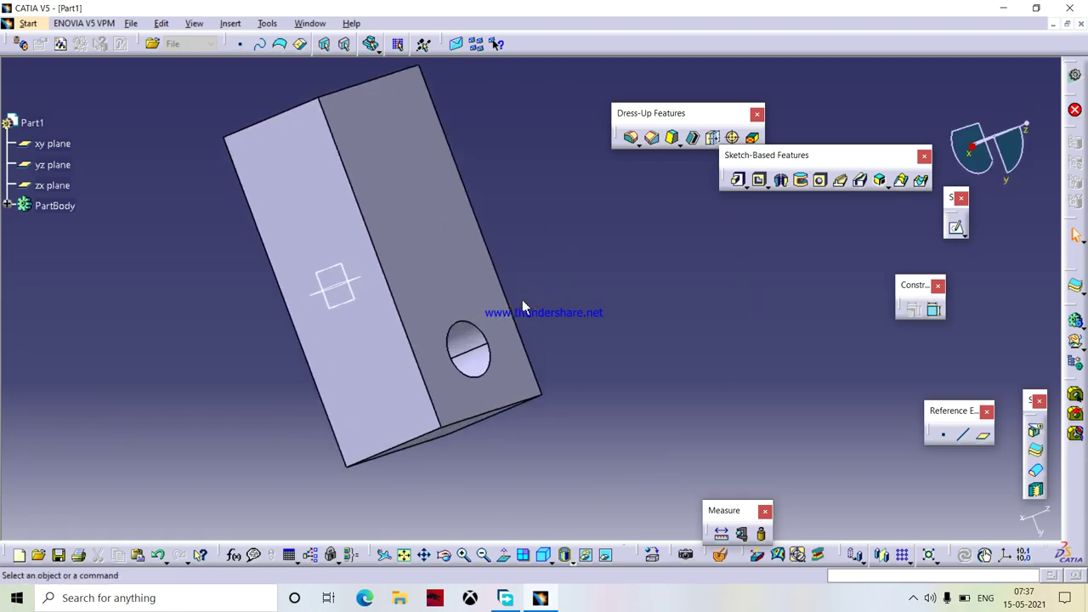
pyautogui.click(913, 597)
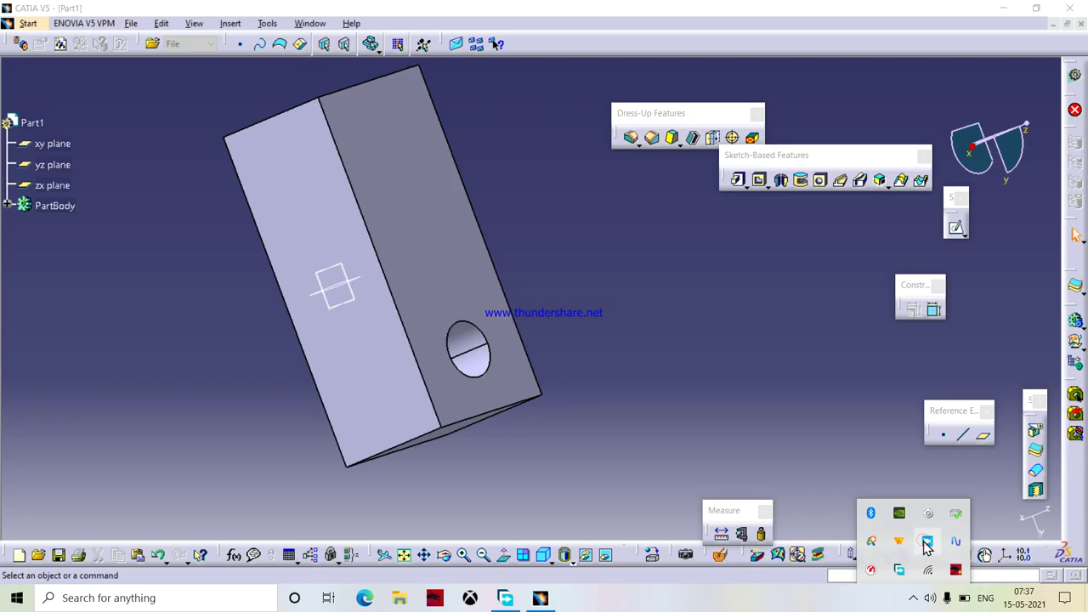